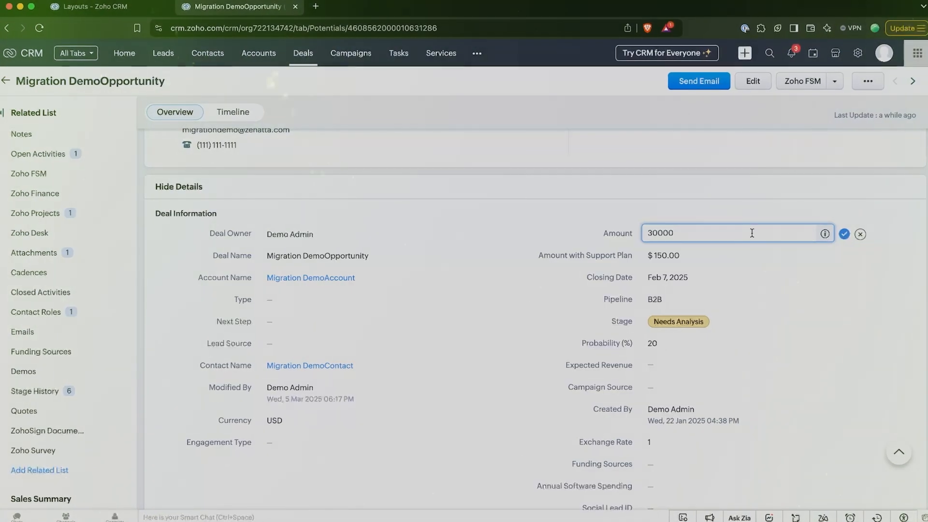
Save the Migration DemoOpportunity deal's amount as 30000
{"action": "left_click", "coordinate": [843, 234]}
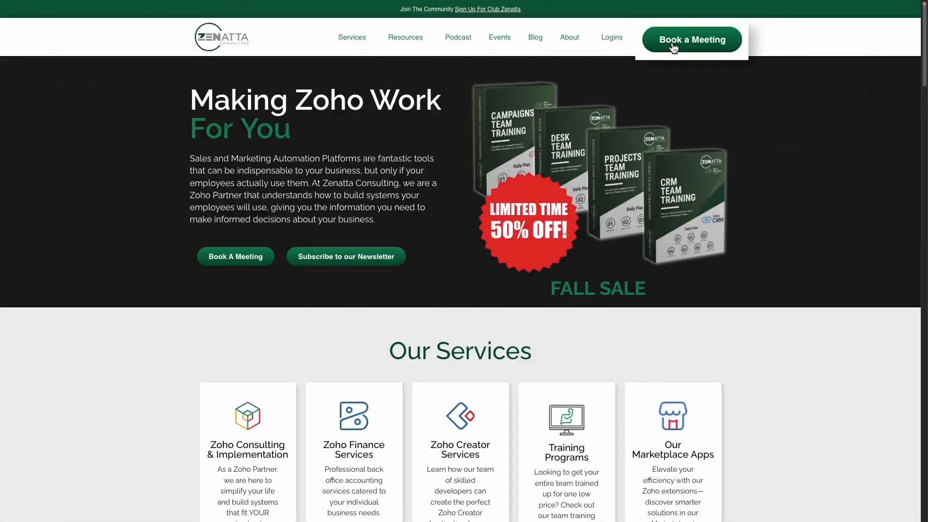
Open the meeting booking form on the Zenatta website and enter the contact's first and last name
{"action": "left_click", "coordinate": [673, 48]}
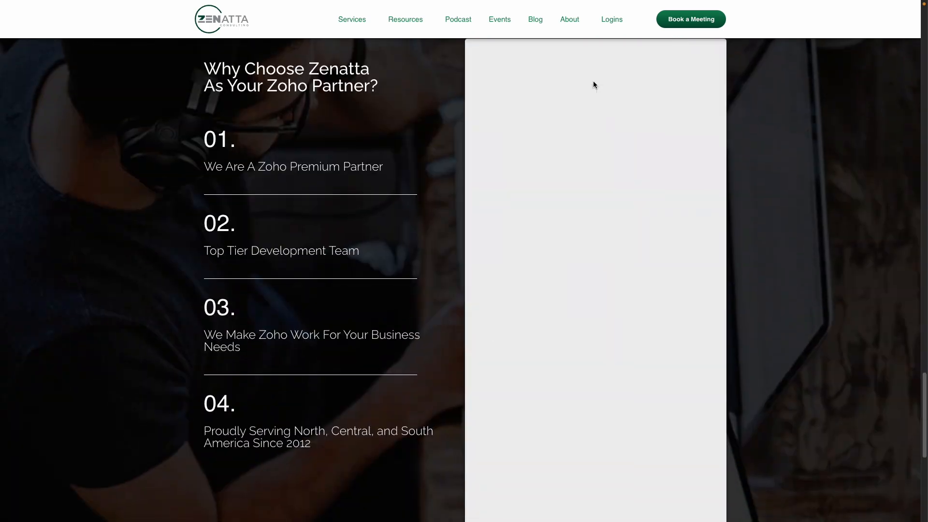
{"action": "left_click", "coordinate": [496, 92]}
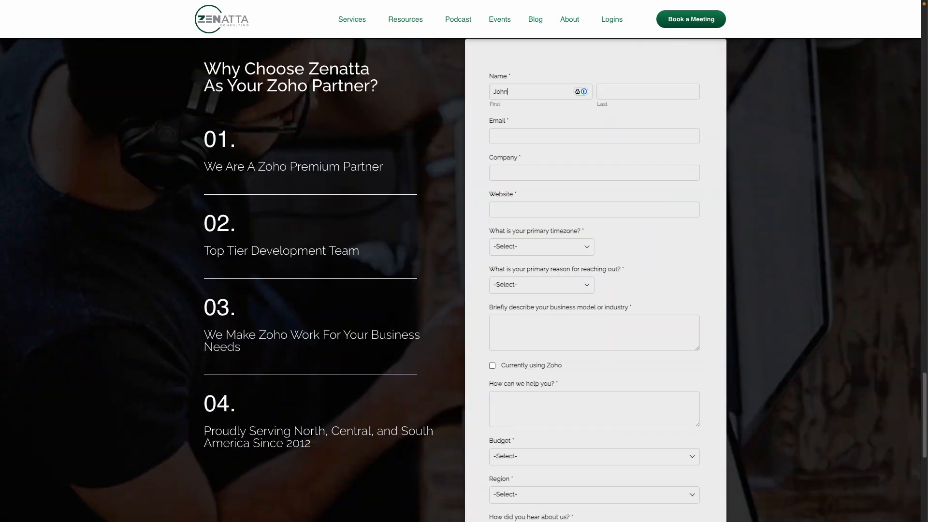
{"action": "key", "text": "Tab"}
{"action": "type", "text": "Doe"}
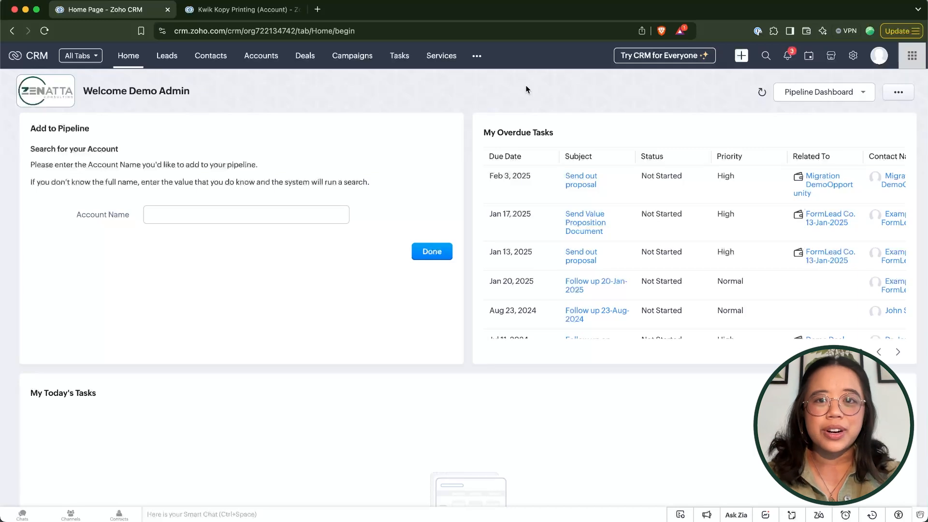
Open the Accounts module's layout list from the Modules and Fields setup in Zoho CRM
{"action": "left_click", "coordinate": [852, 57]}
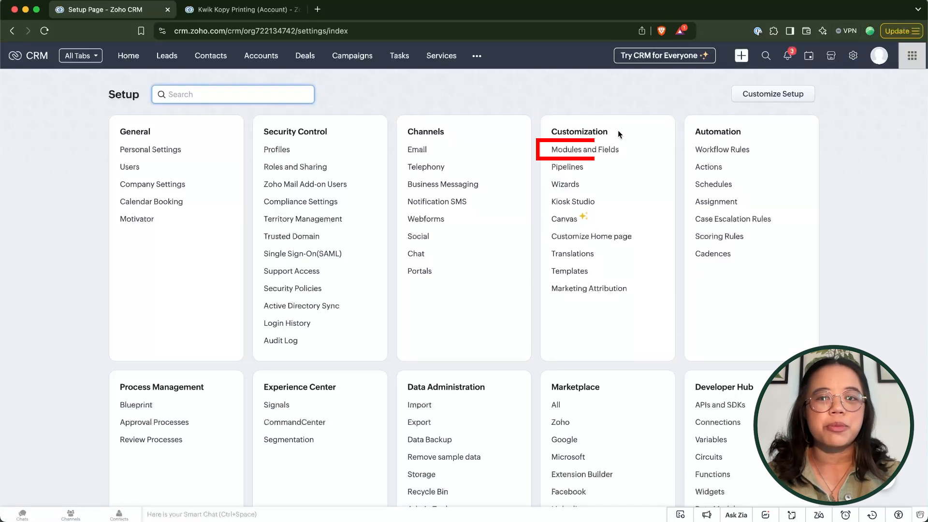
{"action": "left_click", "coordinate": [615, 152]}
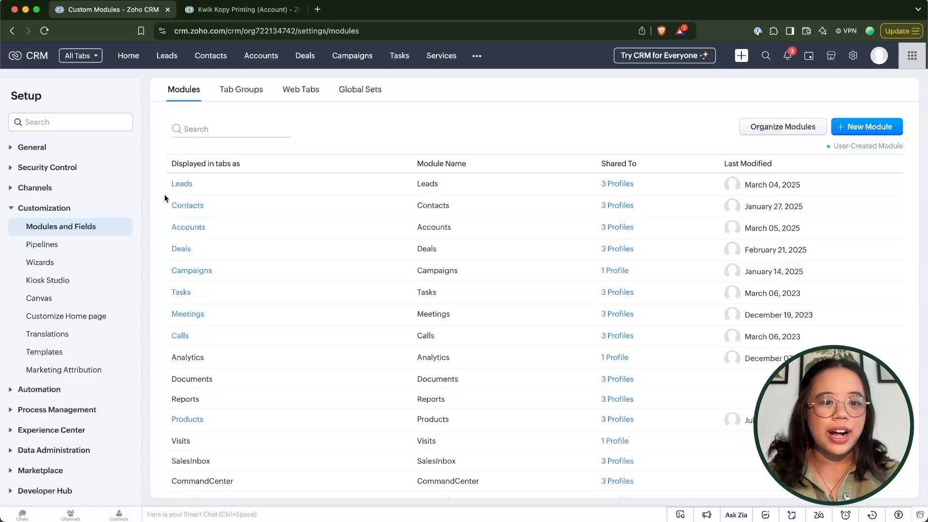
{"action": "left_click", "coordinate": [189, 231]}
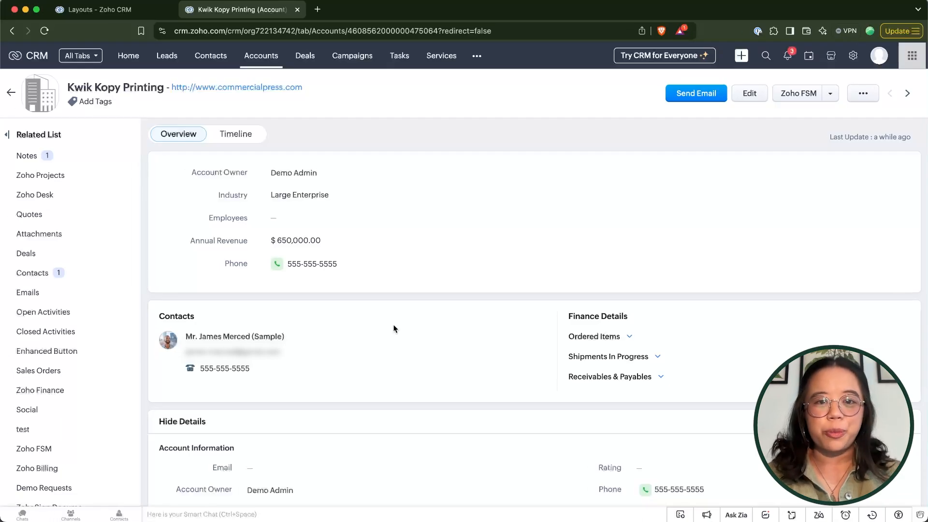
Set the Contract Start Date of the Kwik Kopy Printing account to Mar 5, 2025 and save it
{"action": "scroll", "coordinate": [393, 328], "scroll_direction": "down", "scroll_amount": 10}
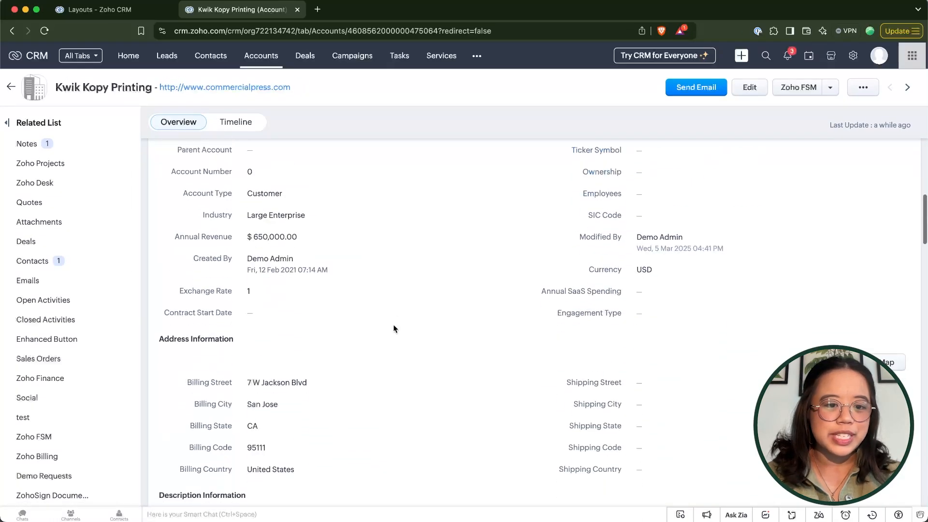
{"action": "scroll", "coordinate": [387, 325], "scroll_direction": "down", "scroll_amount": 1}
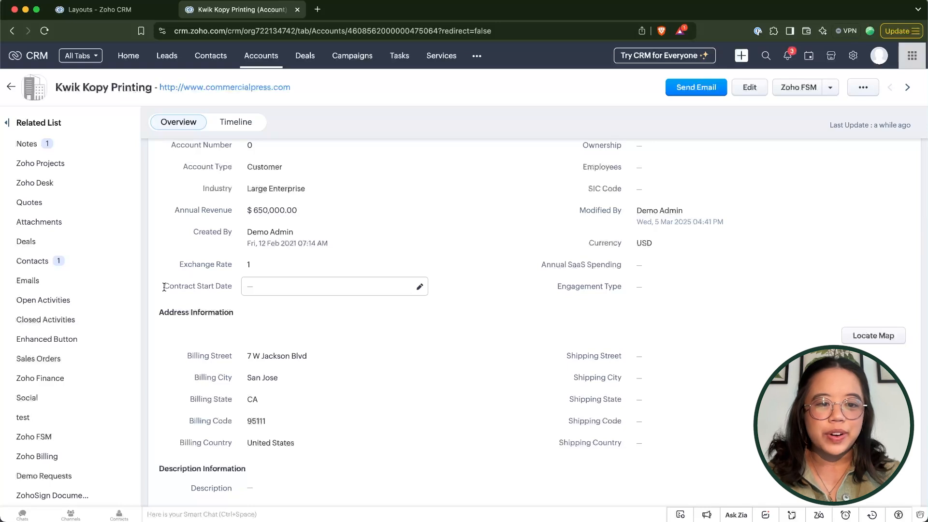
{"action": "left_click_drag", "start_coordinate": [164, 287], "coordinate": [231, 286]}
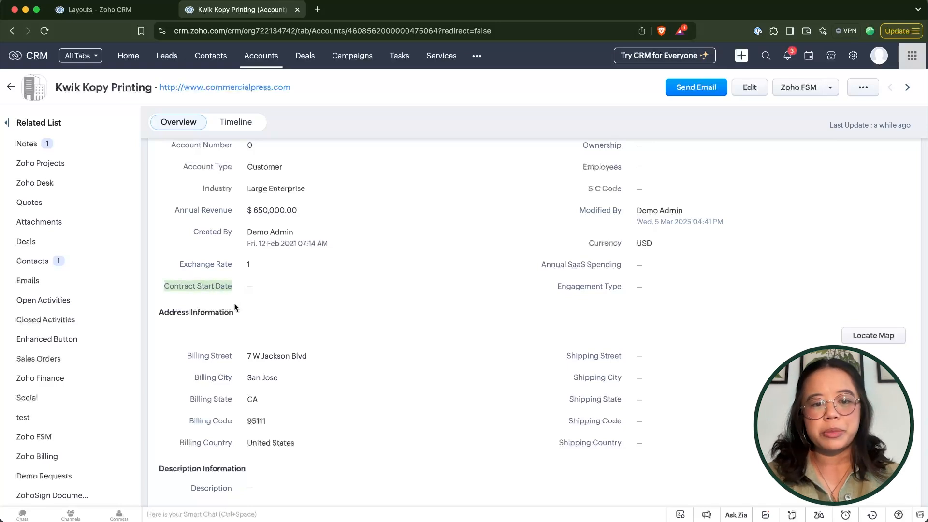
{"action": "left_click", "coordinate": [234, 306]}
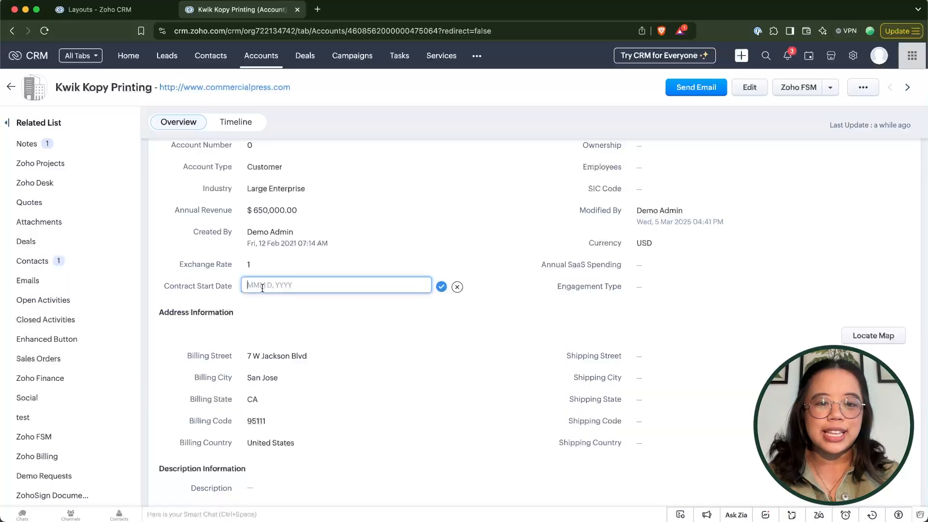
{"action": "left_click", "coordinate": [300, 286]}
{"action": "left_click", "coordinate": [300, 357]}
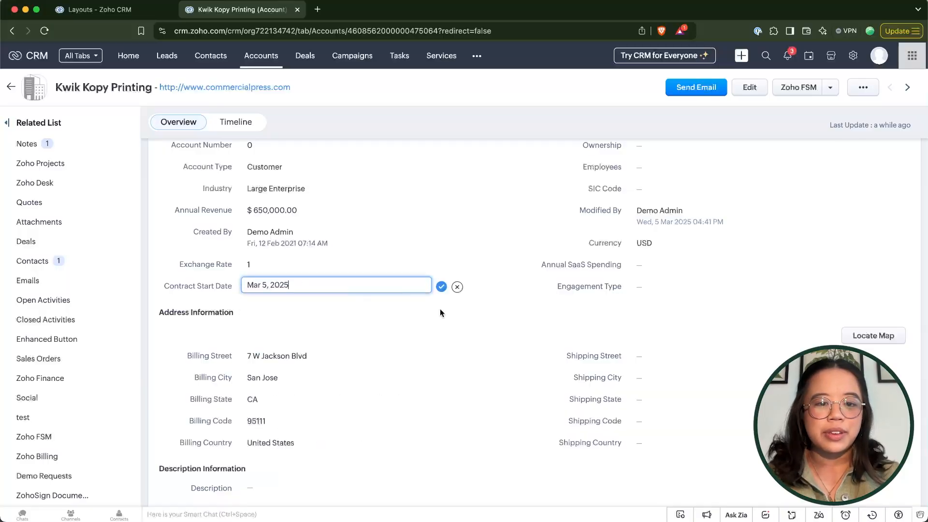
{"action": "left_click", "coordinate": [441, 287]}
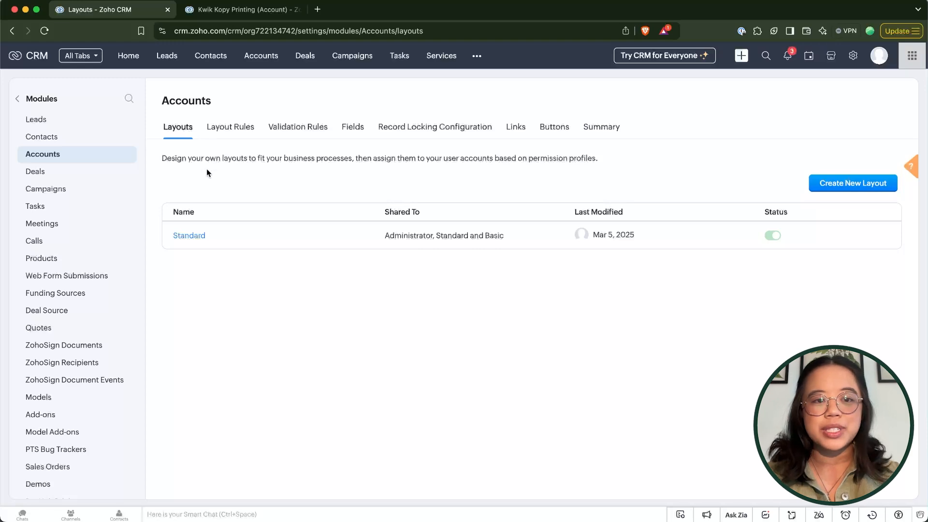
Open the Standard layout of Accounts for editing and add a Formula field below Contract Start Date
{"action": "left_click", "coordinate": [184, 237]}
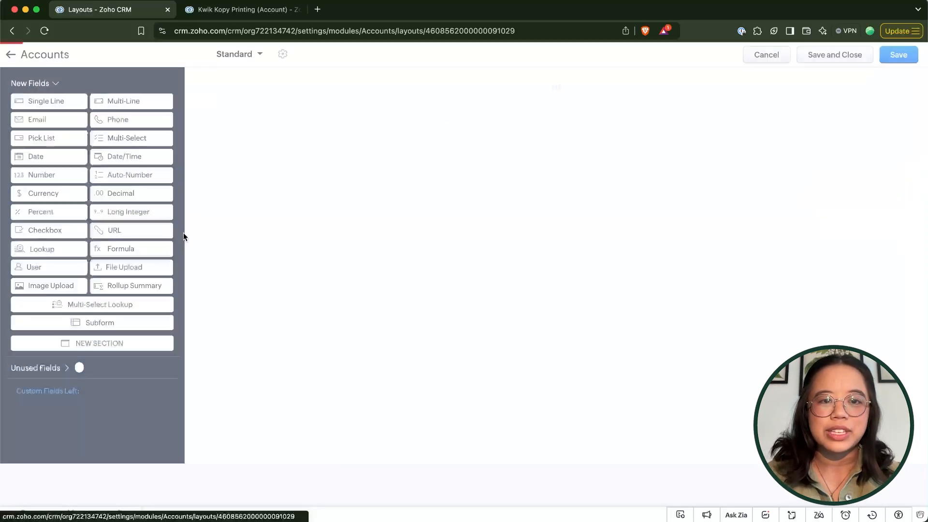
{"action": "scroll", "coordinate": [200, 316], "scroll_direction": "down", "scroll_amount": 3}
{"action": "scroll", "coordinate": [201, 316], "scroll_direction": "down", "scroll_amount": 2}
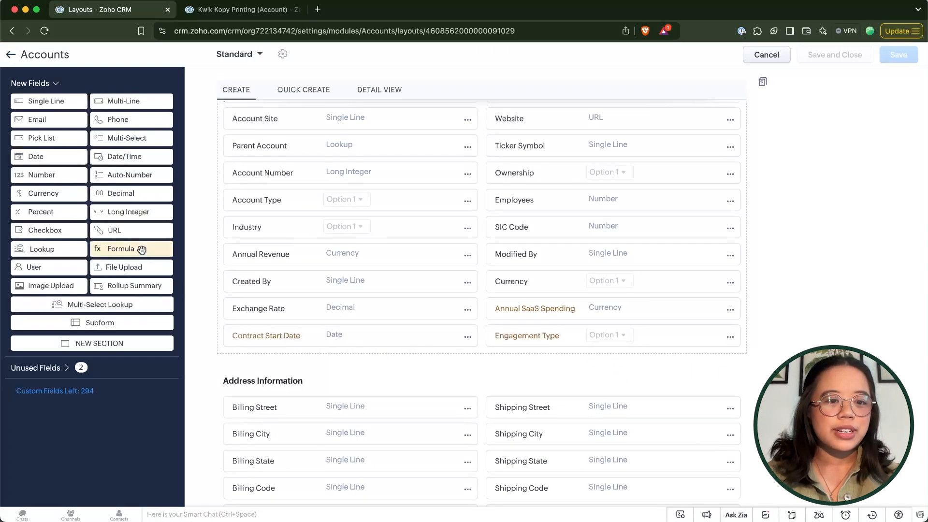
{"action": "left_click_drag", "start_coordinate": [141, 249], "coordinate": [280, 368]}
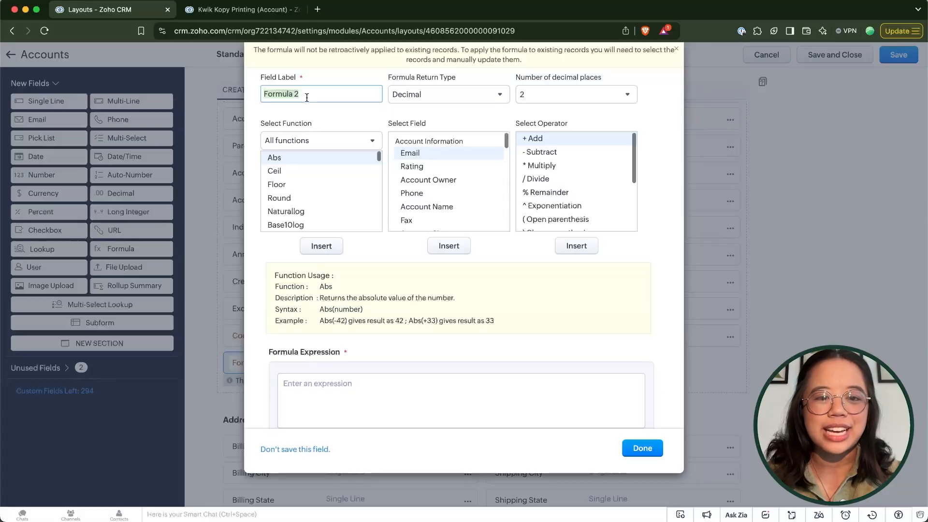
Label the new formula field "Upcoming Renewal Date" and set its return type to Date
{"action": "type", "text": "Renewal Date"}
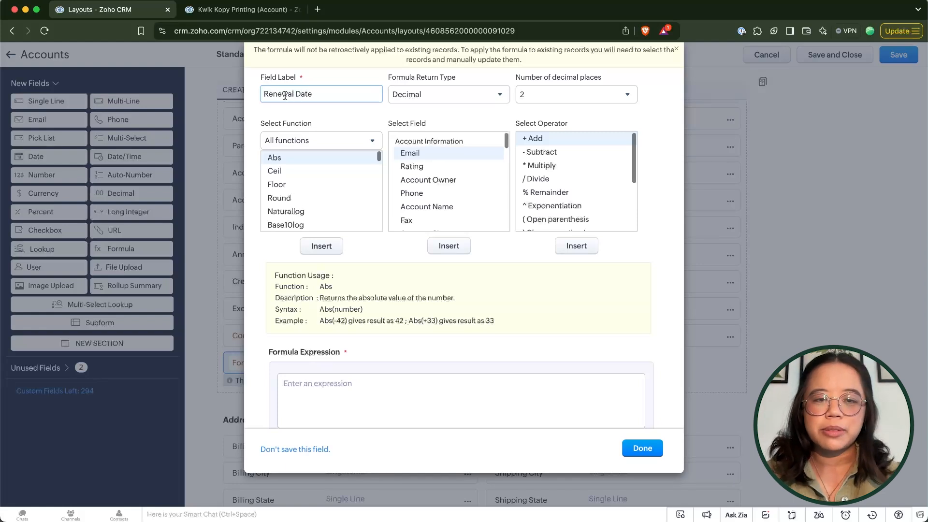
{"action": "type", "text": "Upcoming"}
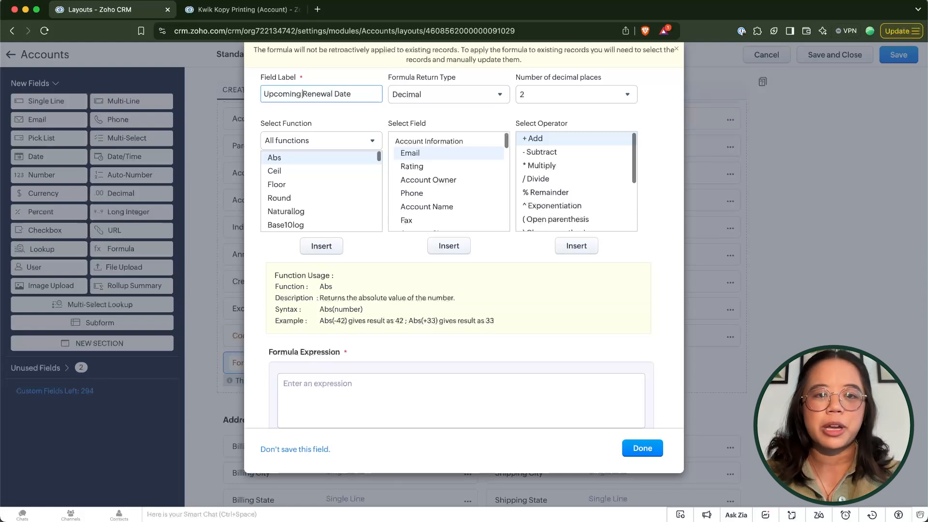
{"action": "left_click", "coordinate": [368, 118]}
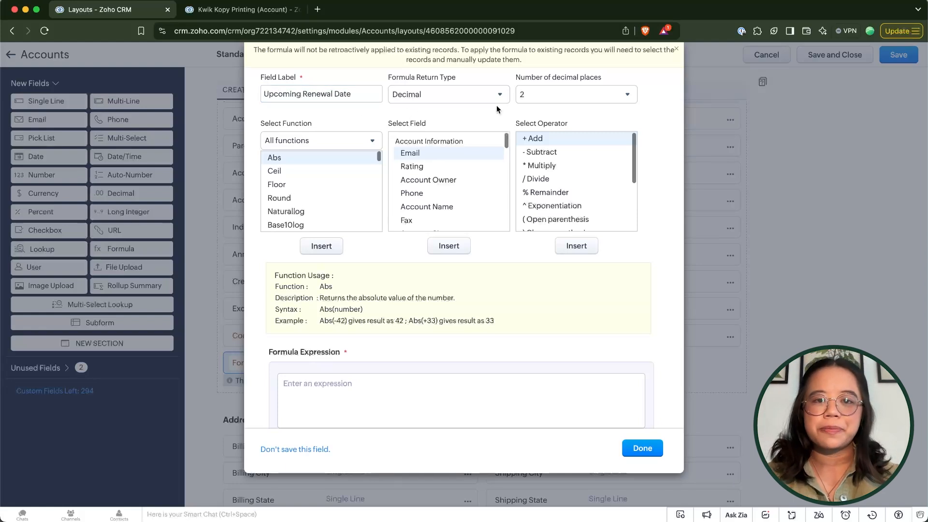
{"action": "left_click", "coordinate": [435, 97]}
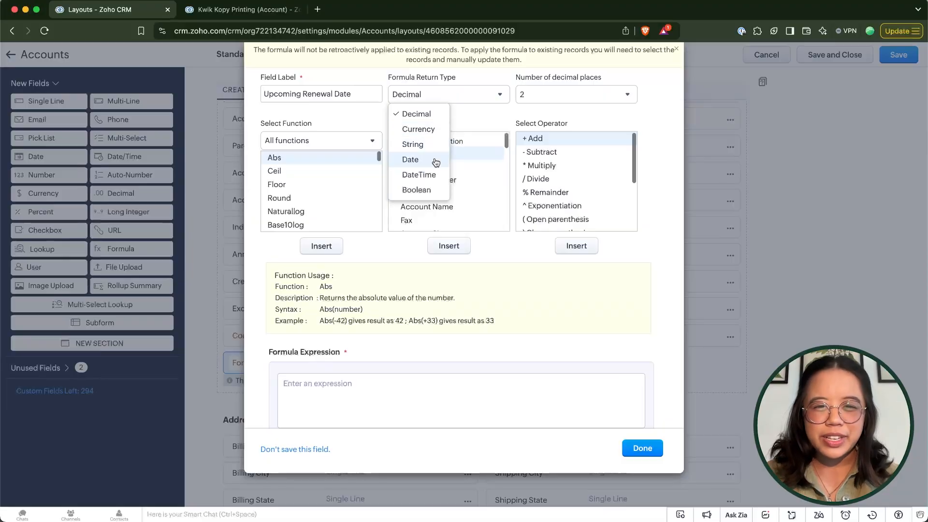
{"action": "left_click", "coordinate": [427, 158]}
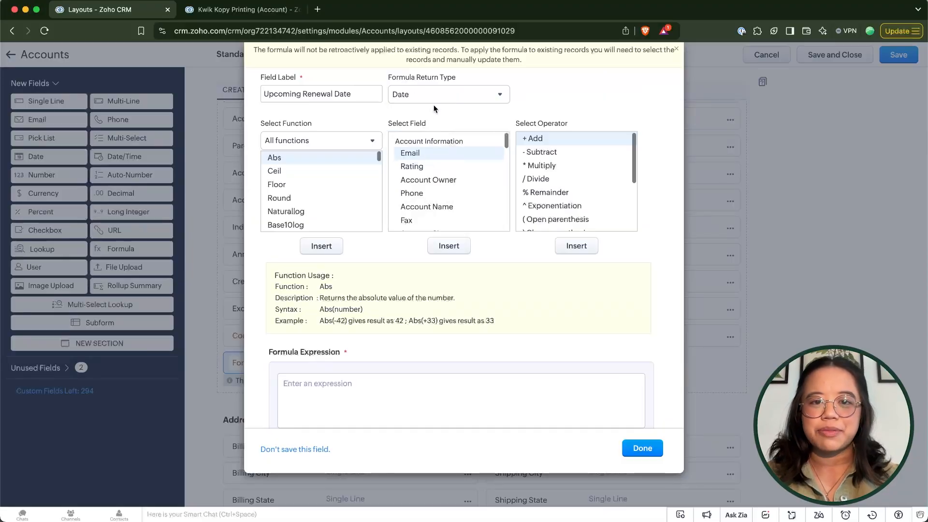
Try the Decimal, Currency, String, DateTime and Boolean return types on the formula field, including their decimal places options, and restore Date
{"action": "left_click", "coordinate": [445, 95]}
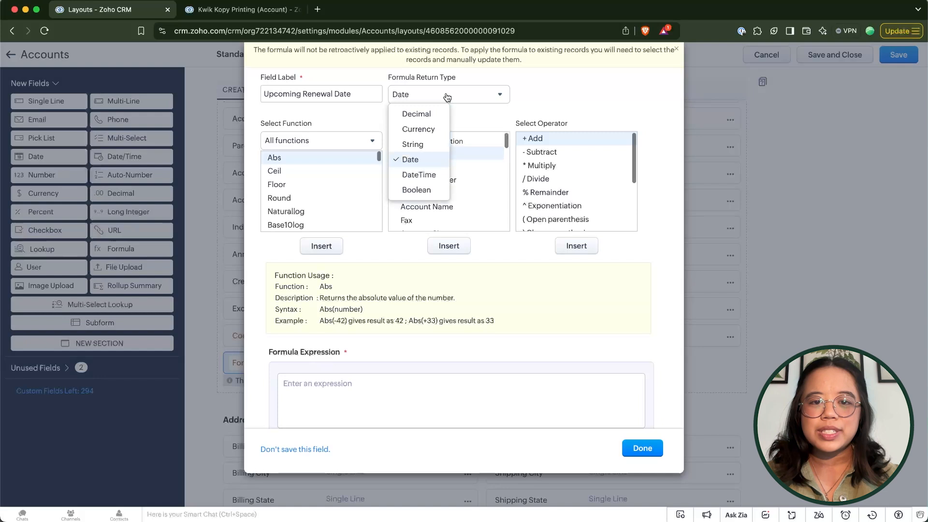
{"action": "left_click", "coordinate": [419, 113]}
{"action": "left_click", "coordinate": [586, 97]}
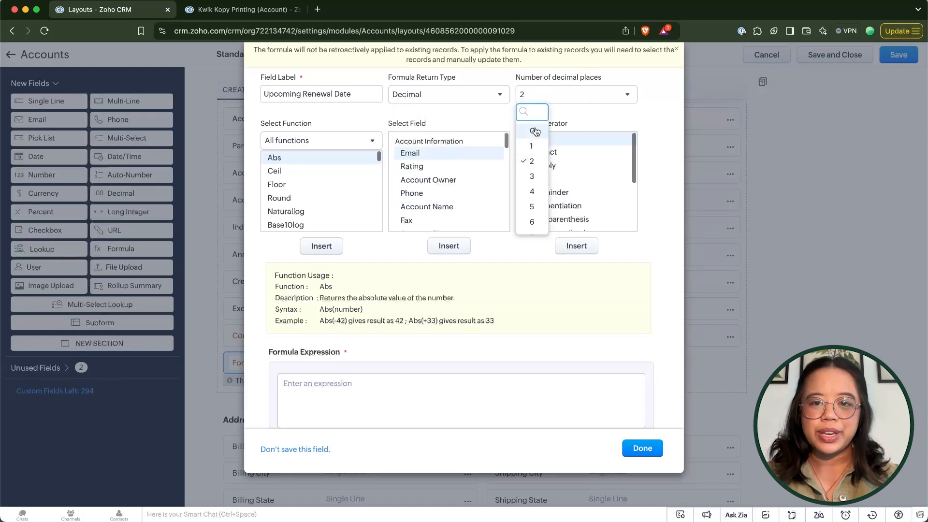
{"action": "left_click", "coordinate": [481, 96]}
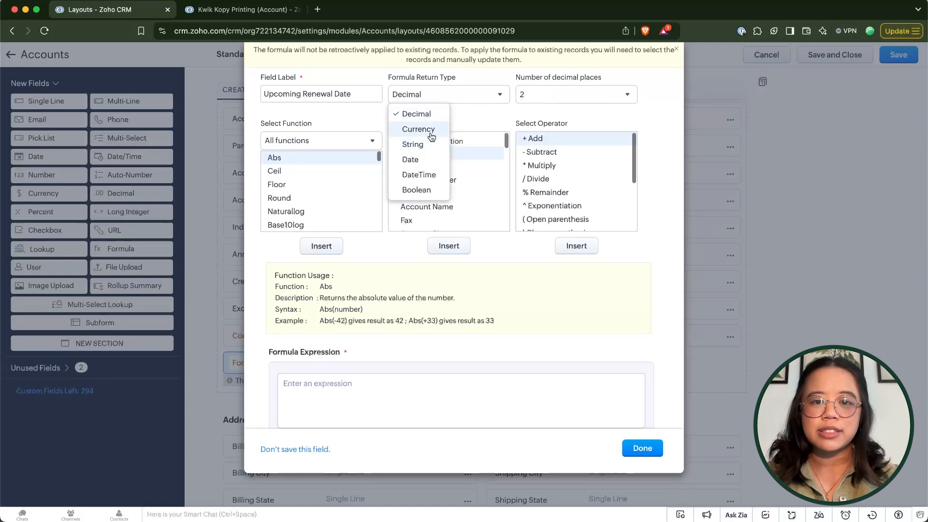
{"action": "left_click", "coordinate": [410, 127]}
{"action": "left_click", "coordinate": [567, 97]}
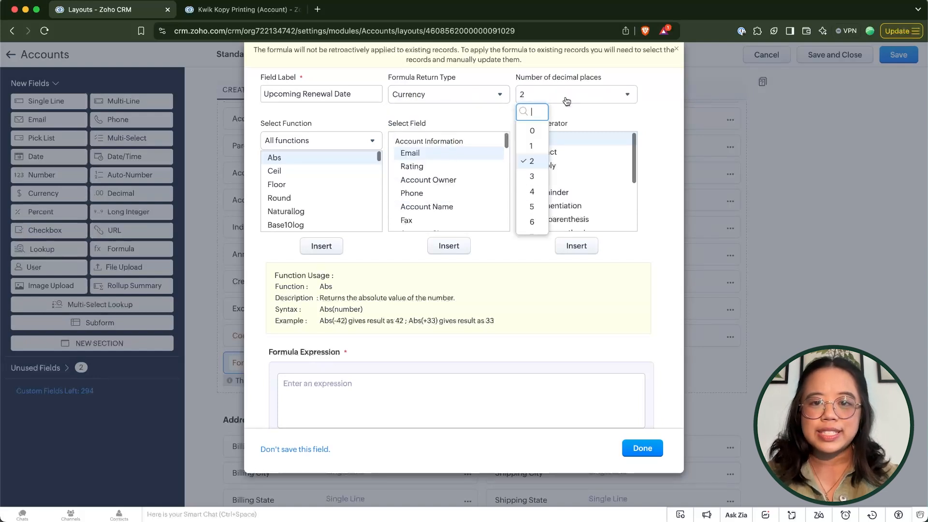
{"action": "left_click", "coordinate": [472, 94]}
{"action": "left_click", "coordinate": [420, 144]}
{"action": "left_click", "coordinate": [463, 94]}
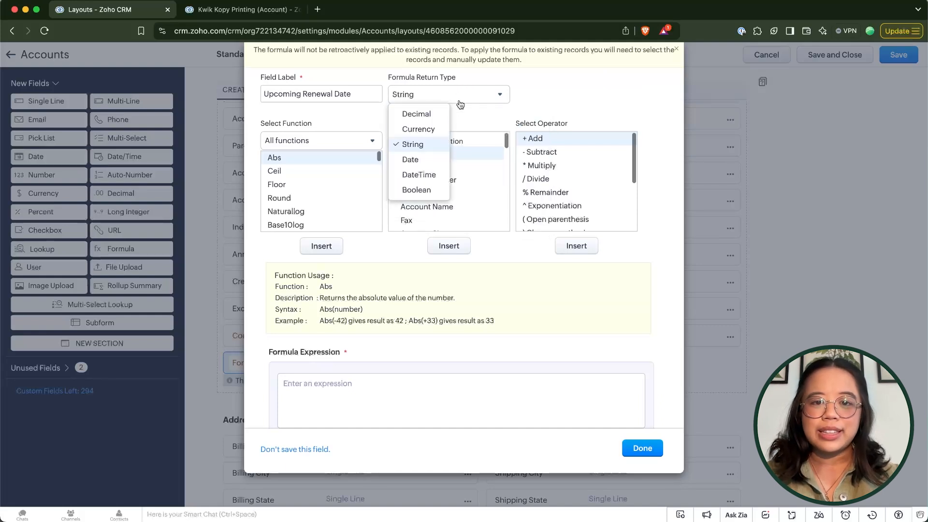
{"action": "left_click", "coordinate": [419, 175]}
{"action": "left_click", "coordinate": [451, 96]}
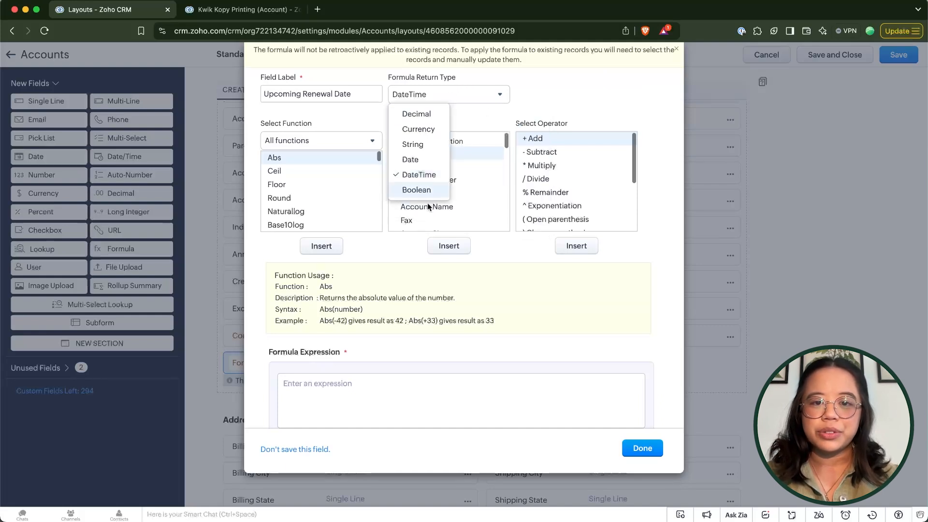
{"action": "left_click", "coordinate": [416, 190]}
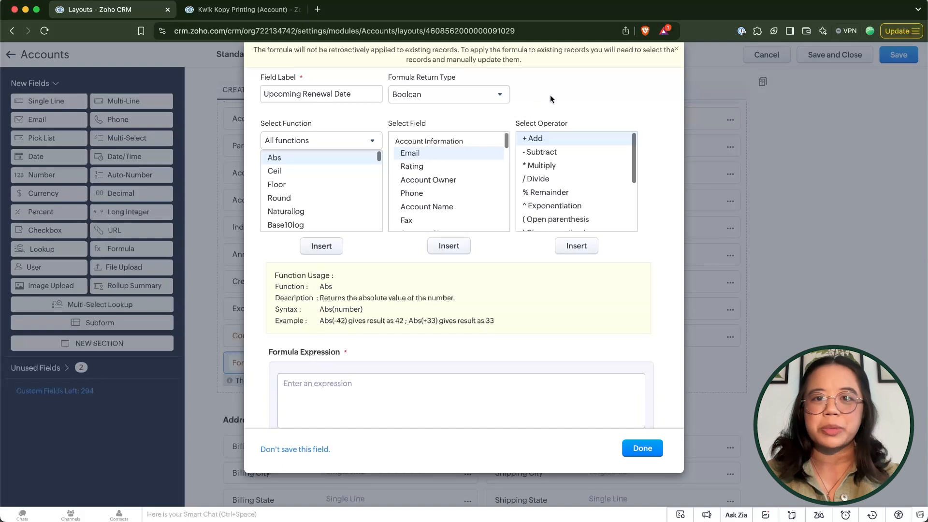
{"action": "left_click", "coordinate": [482, 99]}
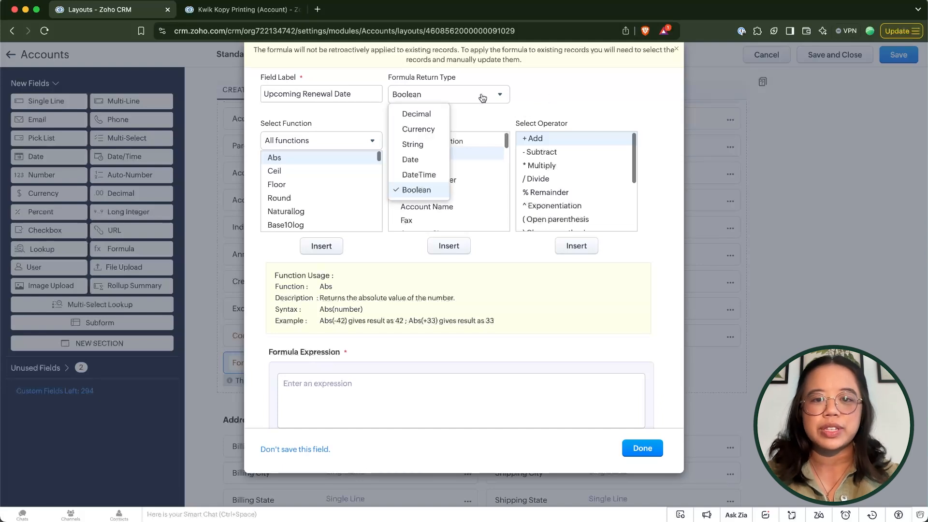
{"action": "left_click", "coordinate": [419, 161]}
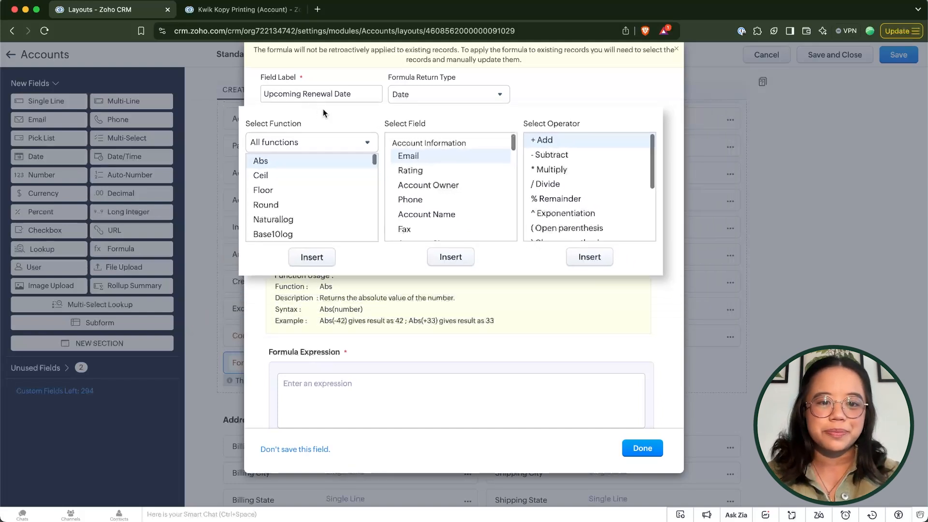
Examine the usage notes of the Ceil, Floor, Round and Naturallog functions and the empty formula expression area
{"action": "left_click", "coordinate": [319, 172]}
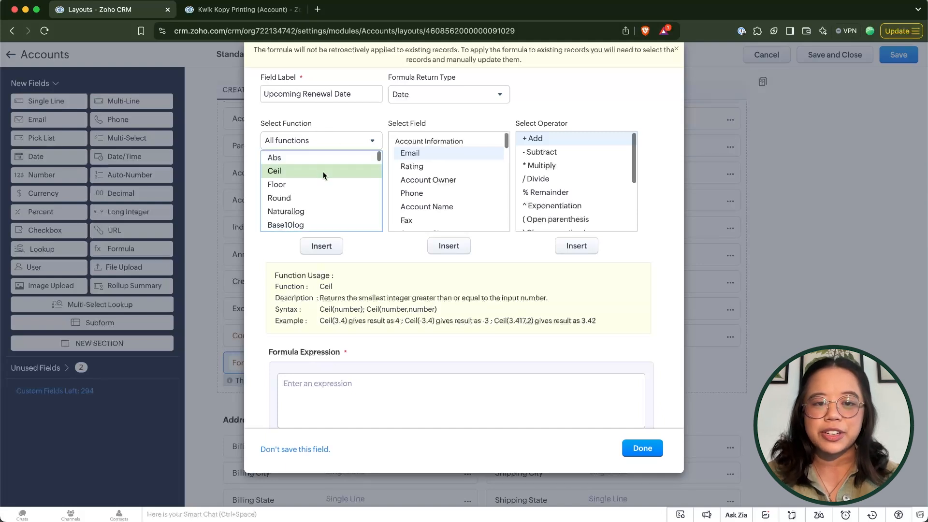
{"action": "left_click", "coordinate": [320, 184]}
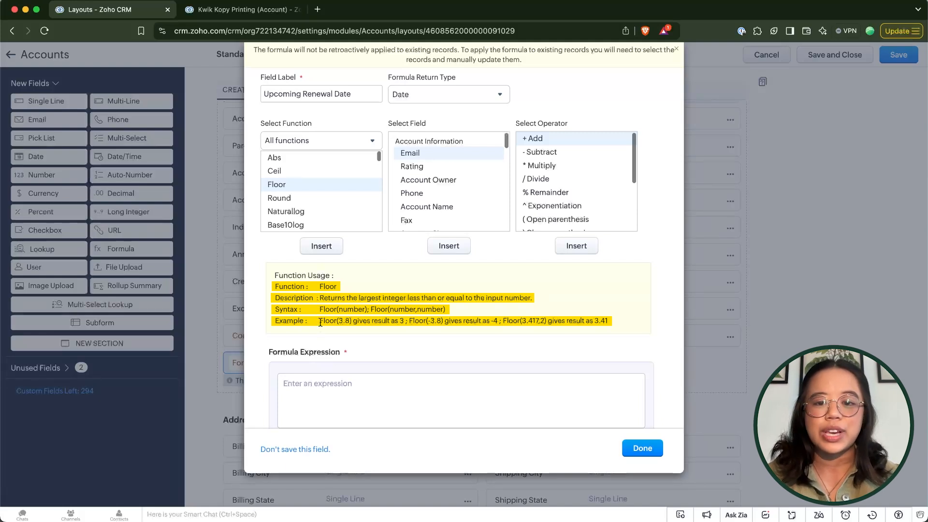
{"action": "left_click", "coordinate": [301, 199]}
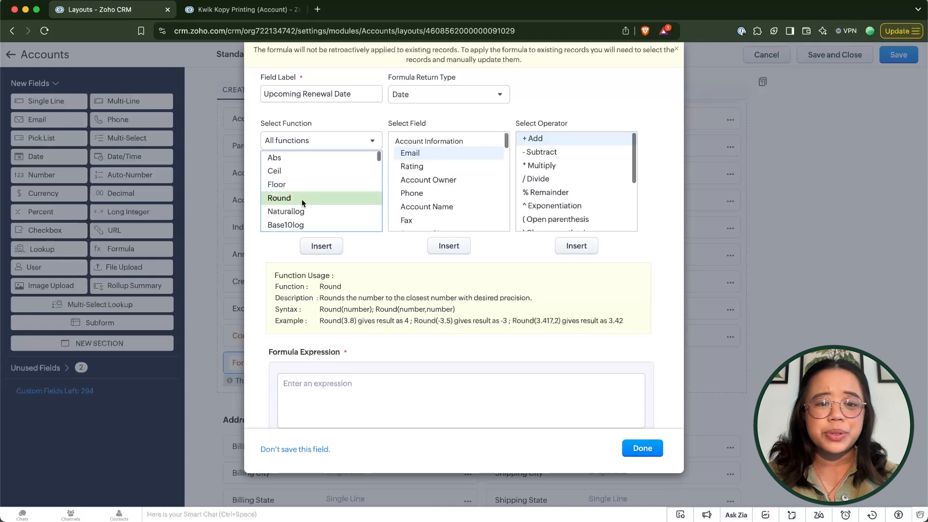
{"action": "left_click", "coordinate": [306, 210]}
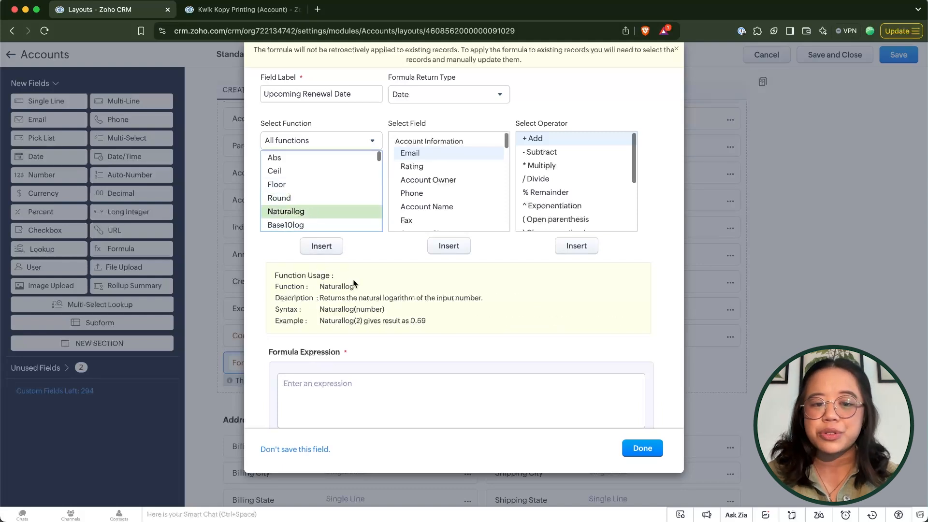
{"action": "scroll", "coordinate": [352, 279], "scroll_direction": "down", "scroll_amount": 3}
{"action": "left_click", "coordinate": [335, 302]}
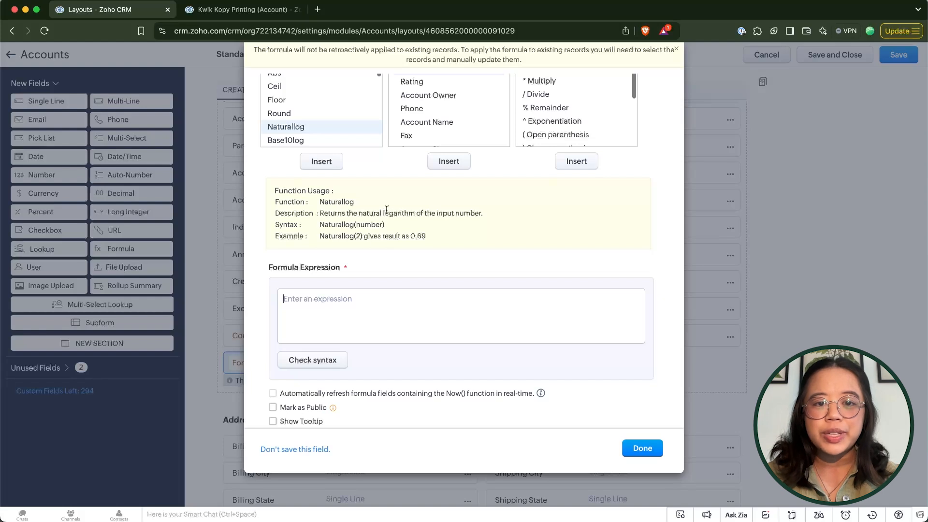
Try inserting the Abs function from the full function list into the formula expression
{"action": "scroll", "coordinate": [372, 187], "scroll_direction": "up", "scroll_amount": 3}
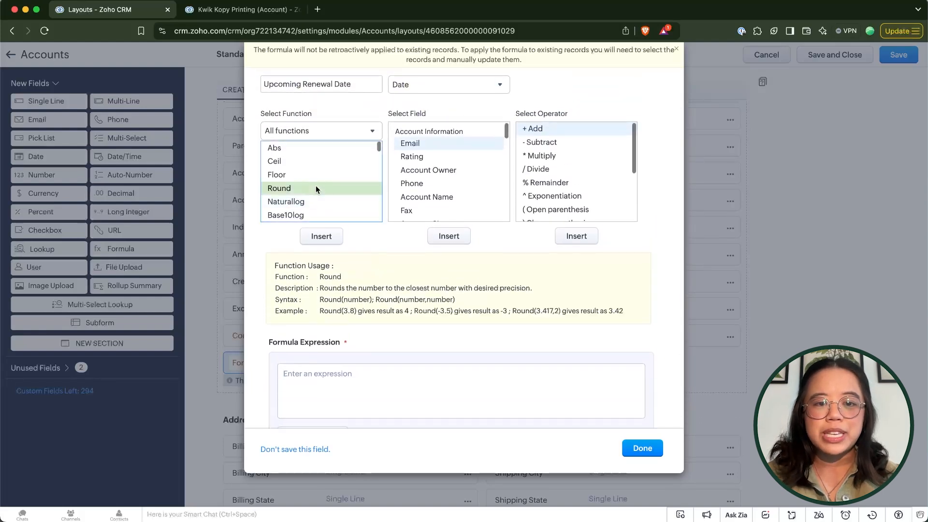
{"action": "left_click", "coordinate": [306, 161]}
{"action": "left_click", "coordinate": [321, 132]}
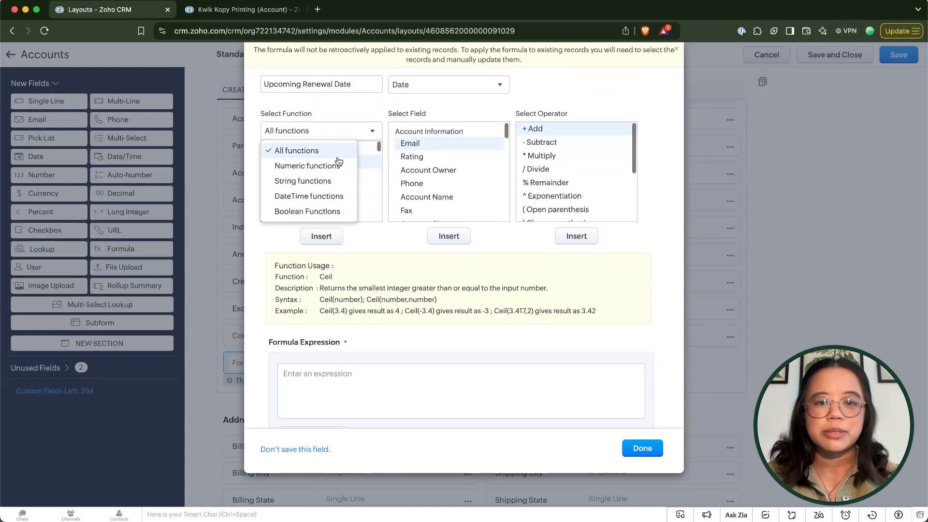
{"action": "left_click", "coordinate": [338, 150]}
{"action": "left_click", "coordinate": [333, 238]}
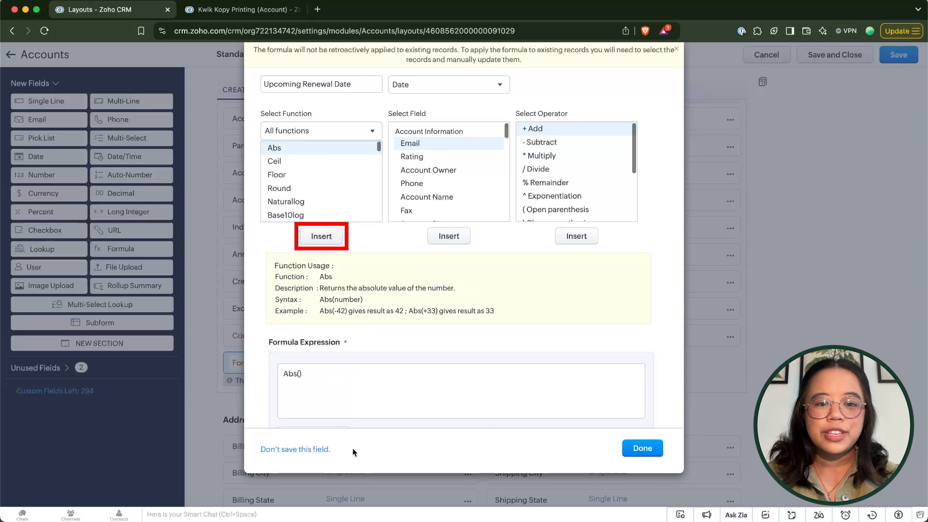
{"action": "scroll", "coordinate": [314, 384], "scroll_direction": "down", "scroll_amount": 2}
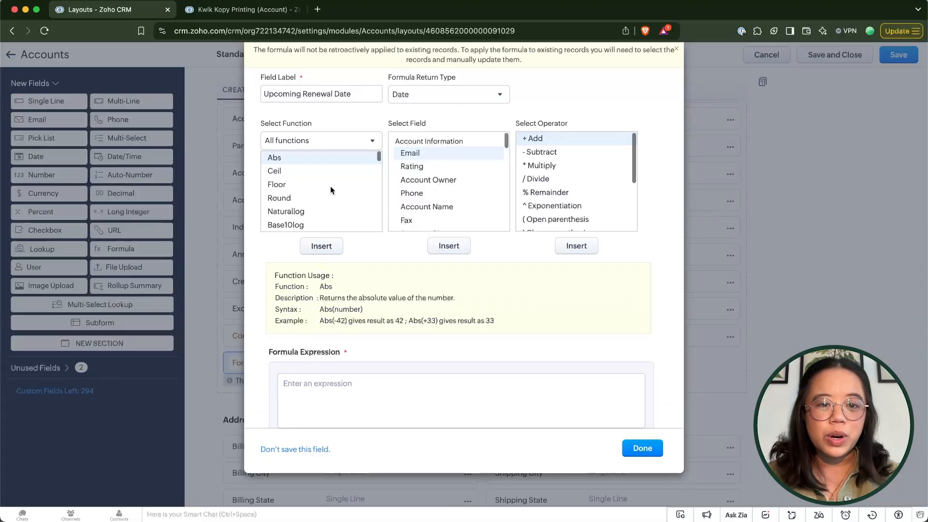
Examine the description, syntax and example of the Adddate function in its usage notes
{"action": "scroll", "coordinate": [331, 189], "scroll_direction": "down", "scroll_amount": 5}
{"action": "scroll", "coordinate": [330, 189], "scroll_direction": "down", "scroll_amount": 15}
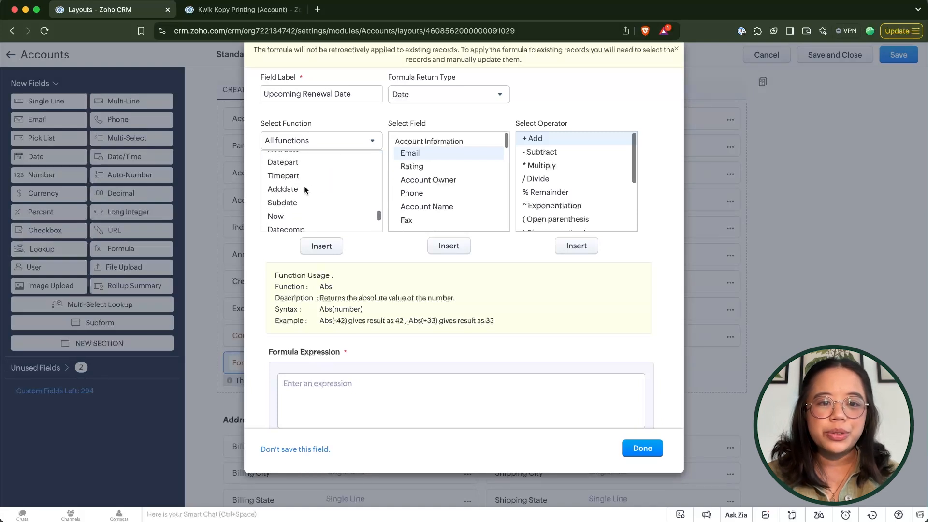
{"action": "left_click", "coordinate": [302, 189]}
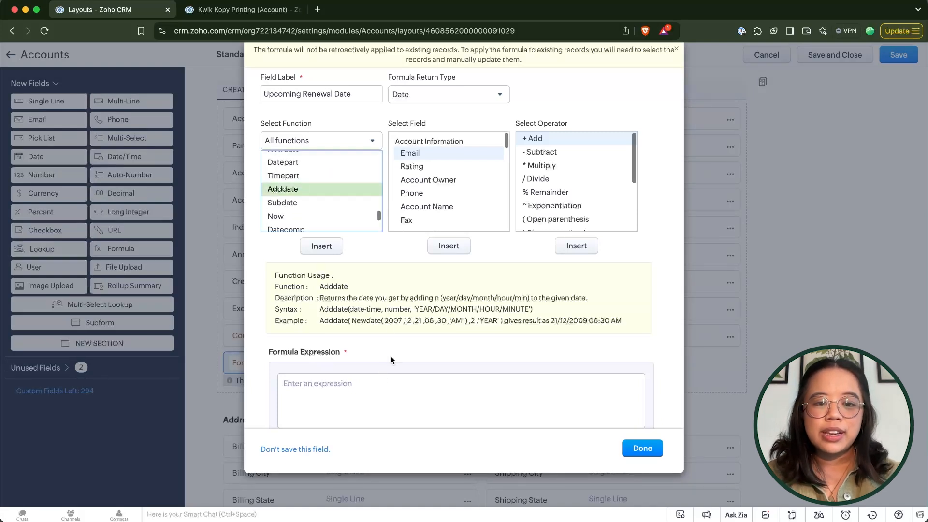
{"action": "double_click", "coordinate": [288, 285]}
{"action": "double_click", "coordinate": [338, 286]}
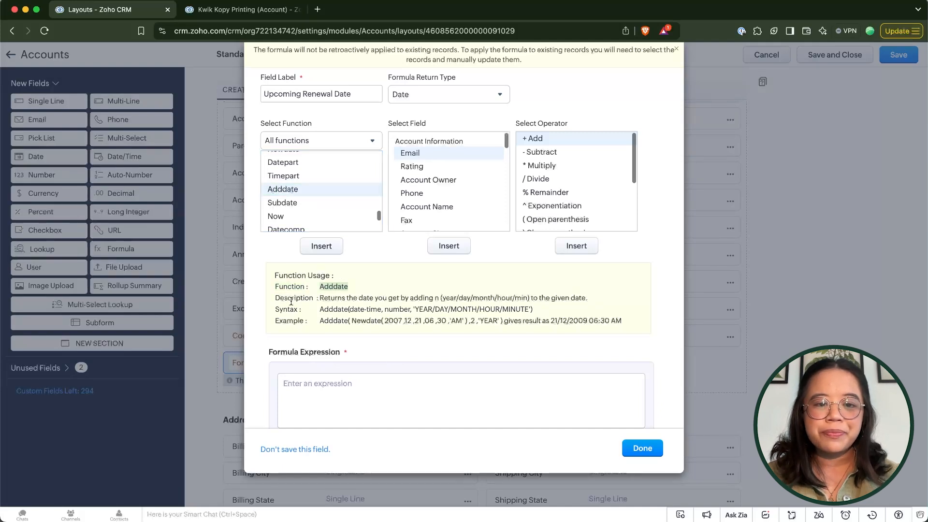
{"action": "left_click", "coordinate": [290, 303]}
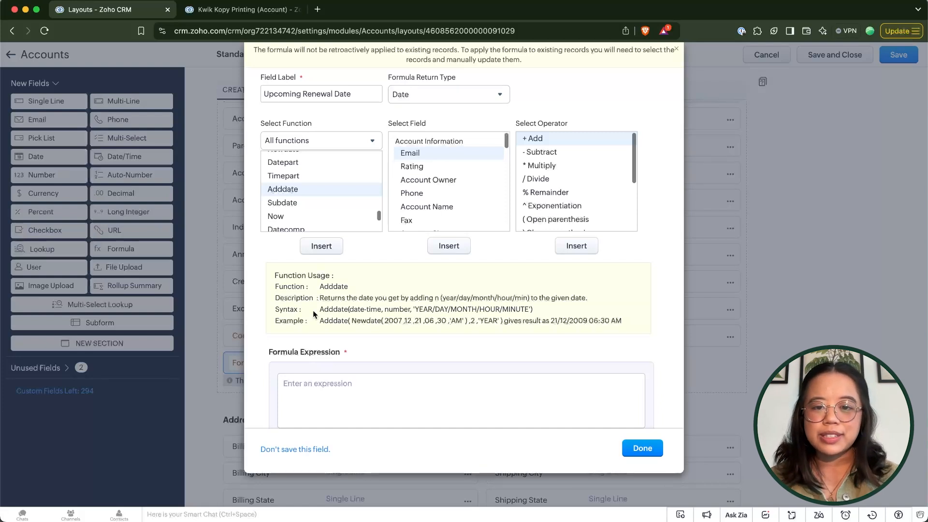
{"action": "left_click_drag", "start_coordinate": [312, 320], "coordinate": [562, 336]}
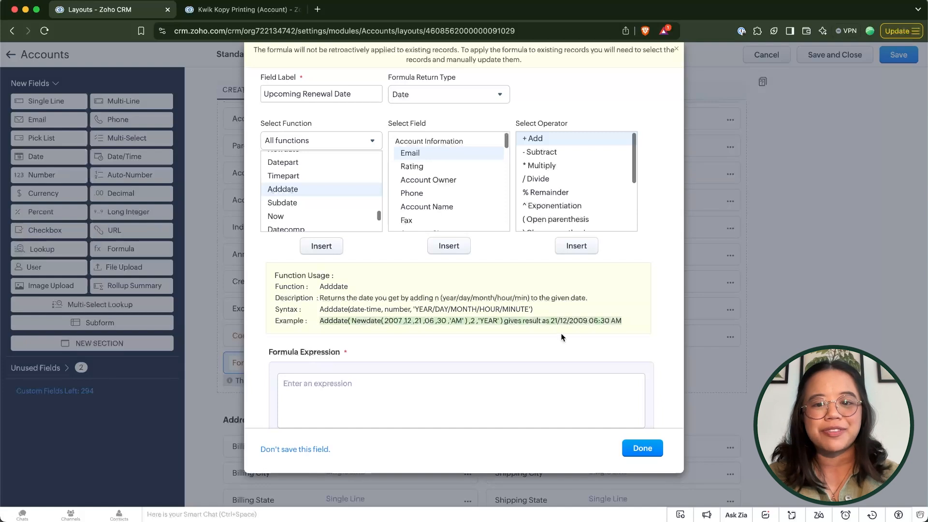
{"action": "left_click", "coordinate": [627, 320]}
{"action": "left_click_drag", "start_coordinate": [503, 320], "coordinate": [677, 320]}
{"action": "left_click", "coordinate": [448, 311]}
{"action": "scroll", "coordinate": [449, 312], "scroll_direction": "down", "scroll_amount": 2}
{"action": "scroll", "coordinate": [448, 311], "scroll_direction": "up", "scroll_amount": 1}
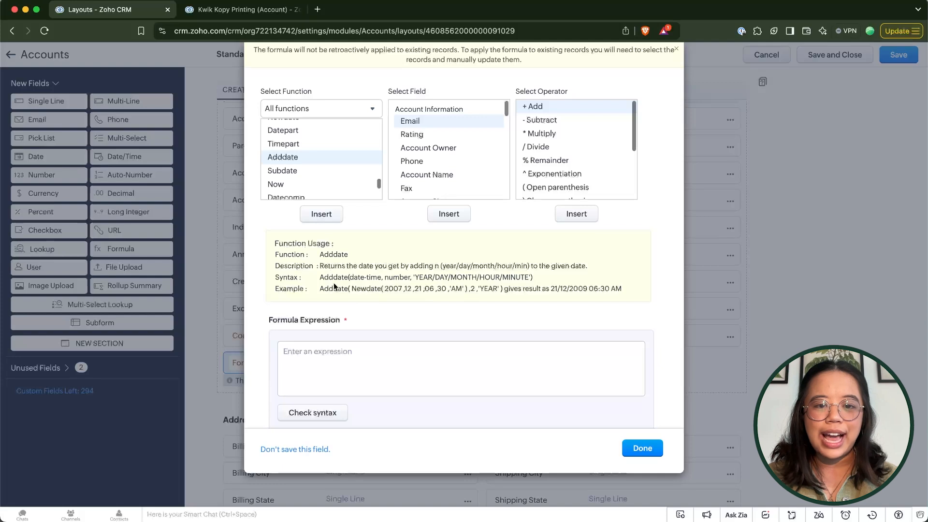
Insert the Adddate function into the formula expression, with the Contract Start Date field inside its parentheses
{"action": "left_click", "coordinate": [295, 157]}
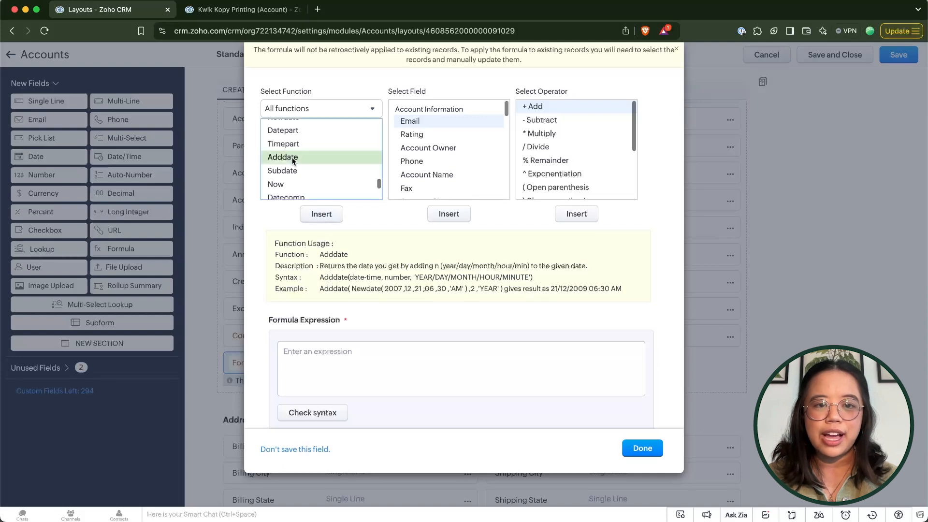
{"action": "left_click", "coordinate": [327, 215]}
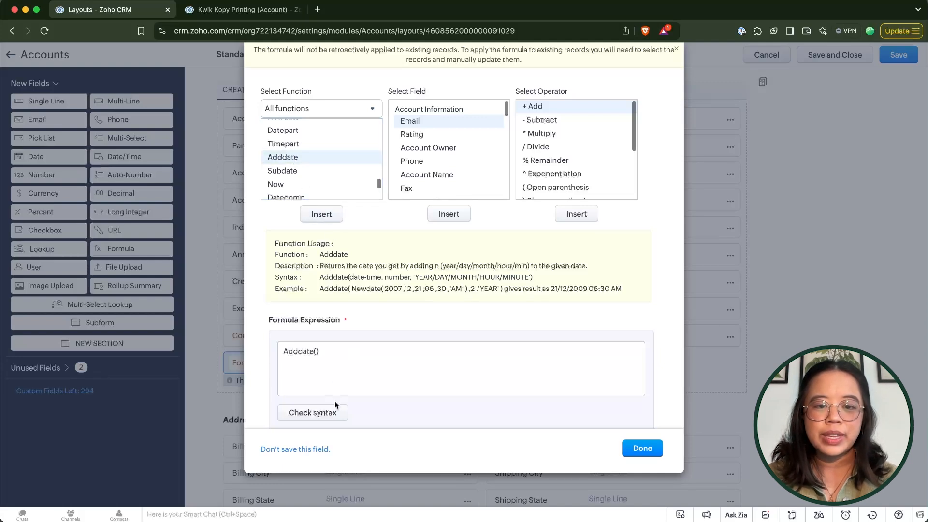
{"action": "left_click", "coordinate": [316, 352]}
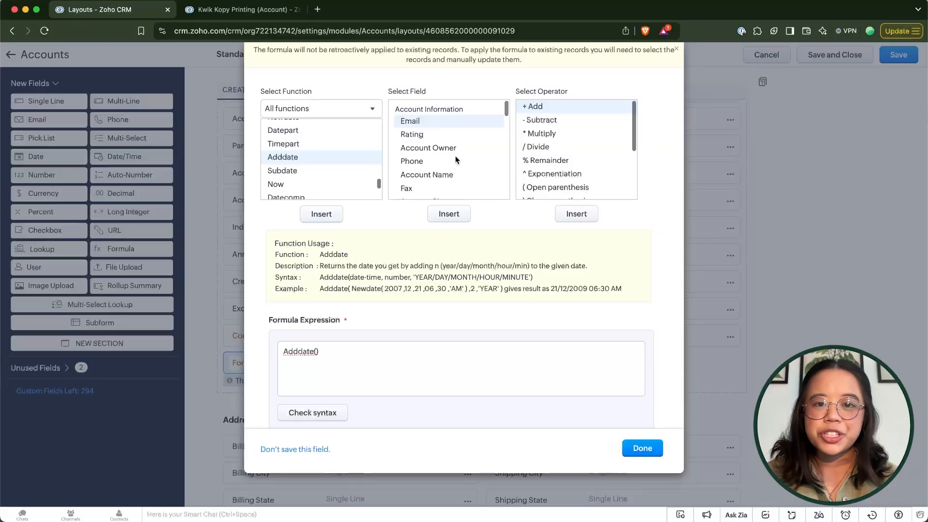
{"action": "scroll", "coordinate": [455, 159], "scroll_direction": "down", "scroll_amount": 4}
{"action": "scroll", "coordinate": [455, 160], "scroll_direction": "down", "scroll_amount": 6}
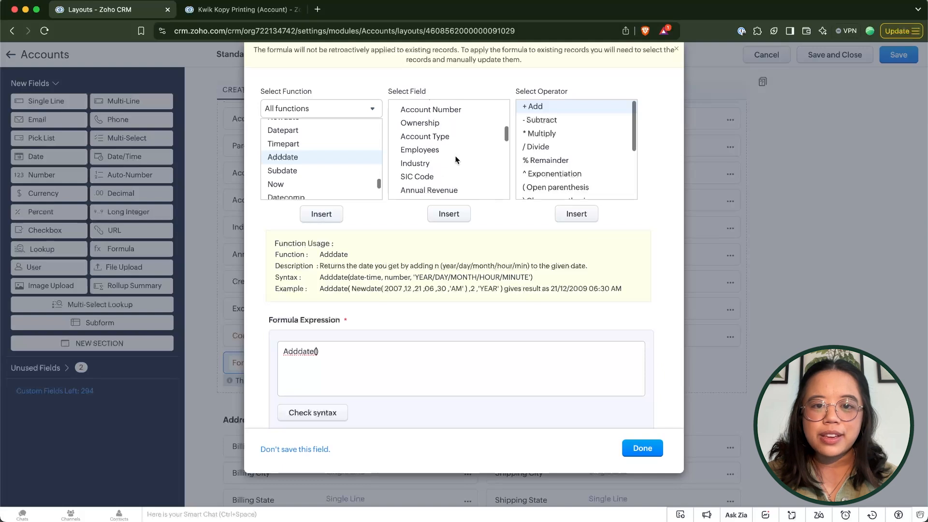
{"action": "scroll", "coordinate": [456, 157], "scroll_direction": "down", "scroll_amount": 2}
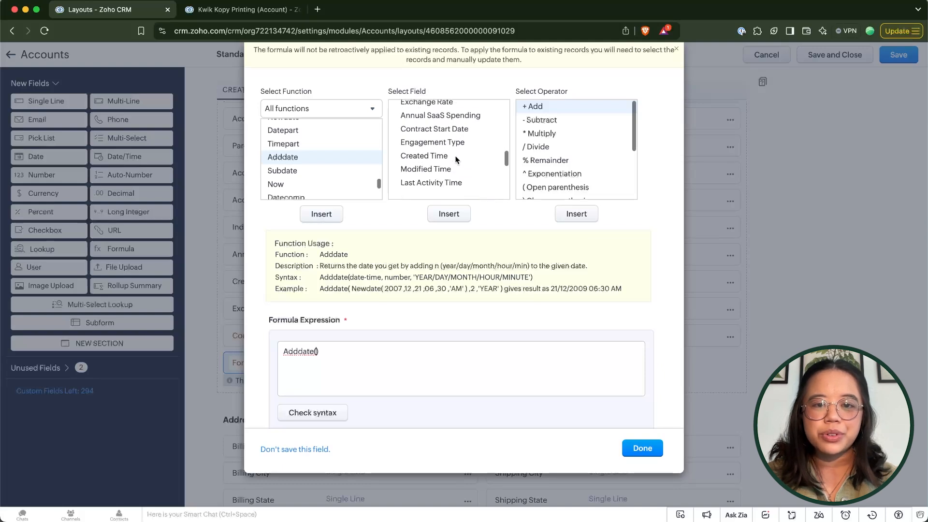
{"action": "left_click", "coordinate": [443, 132]}
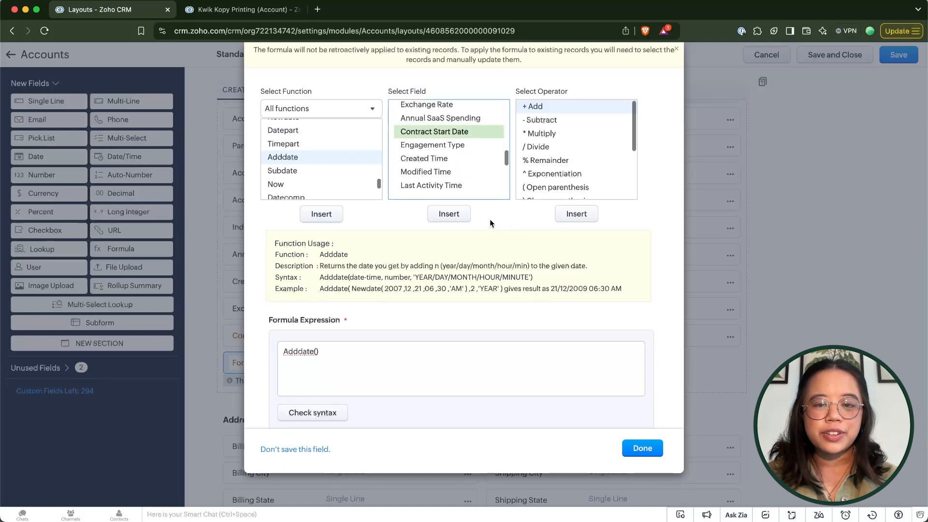
{"action": "left_click", "coordinate": [450, 215]}
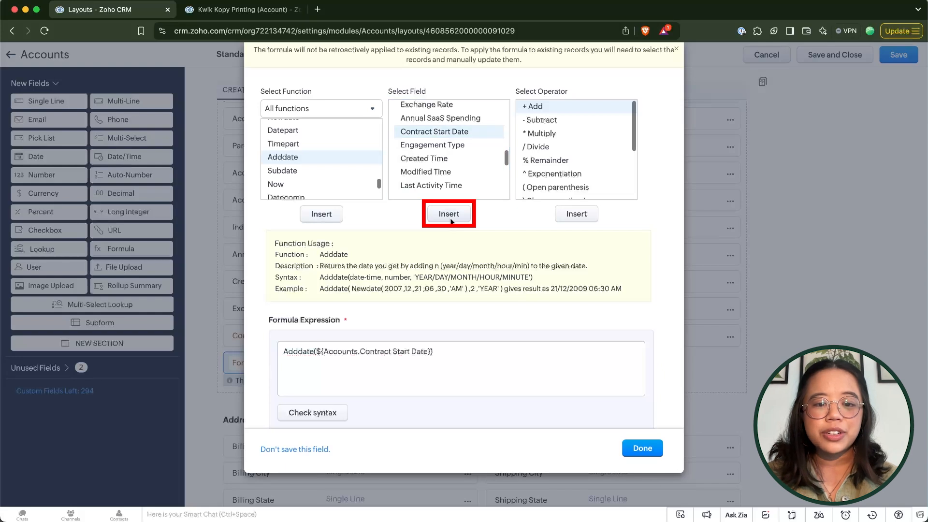
Complete the Adddate arguments after Contract Start Date with 1 and 'YEAR', and check the formula's syntax
{"action": "left_click", "coordinate": [431, 352]}
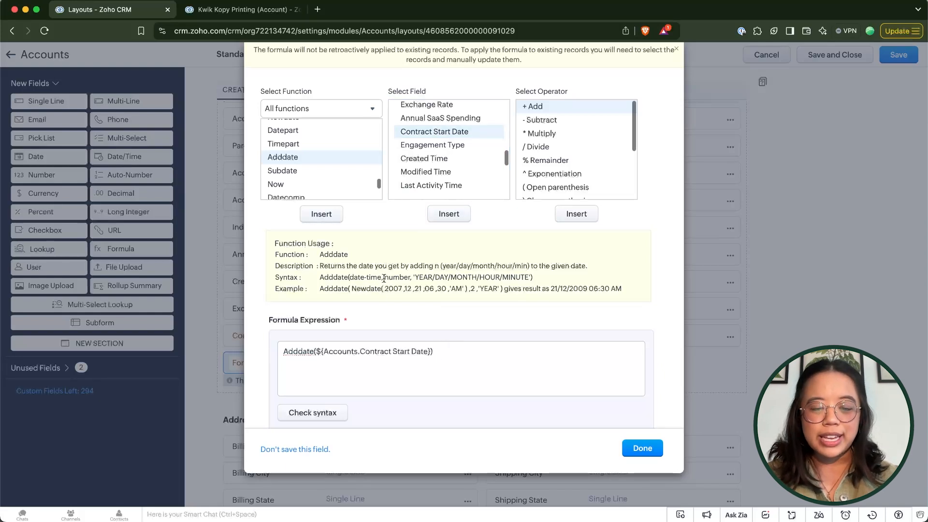
{"action": "type", "text": ","}
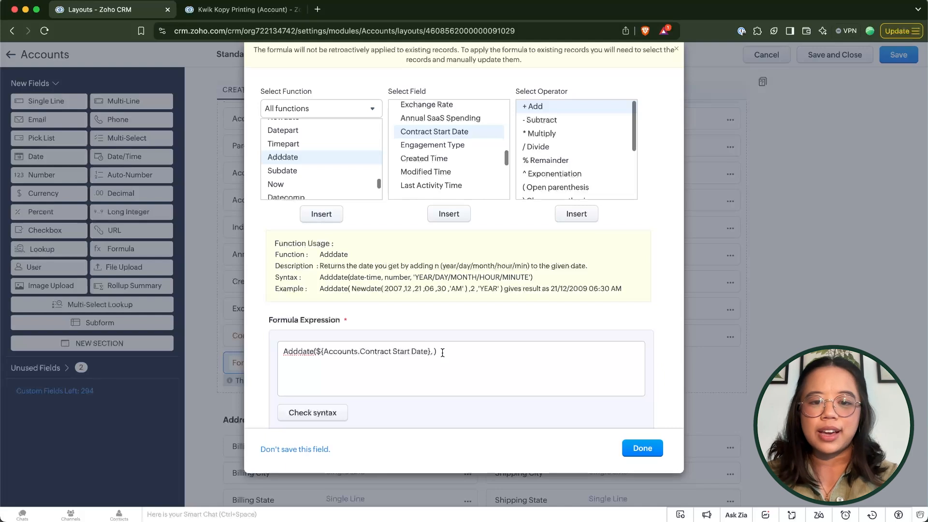
{"action": "type", "text": "1"}
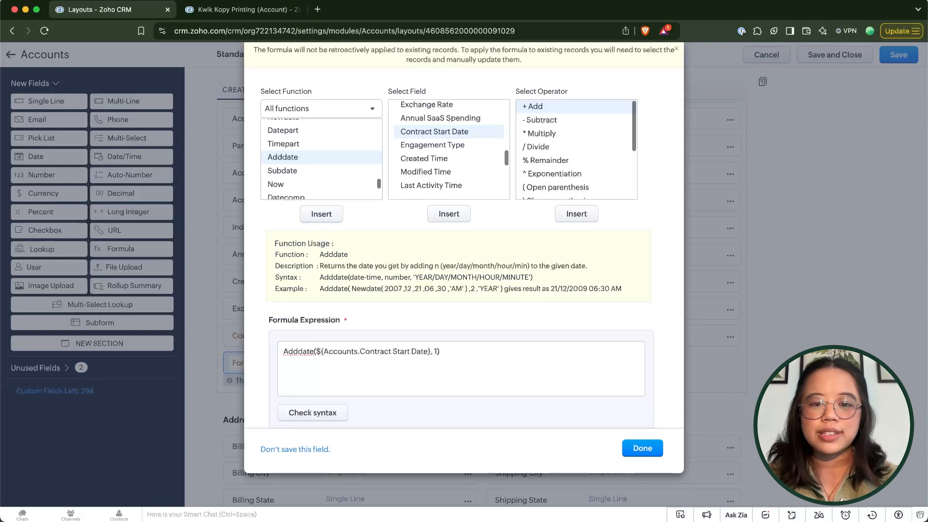
{"action": "type", "text": ", "}
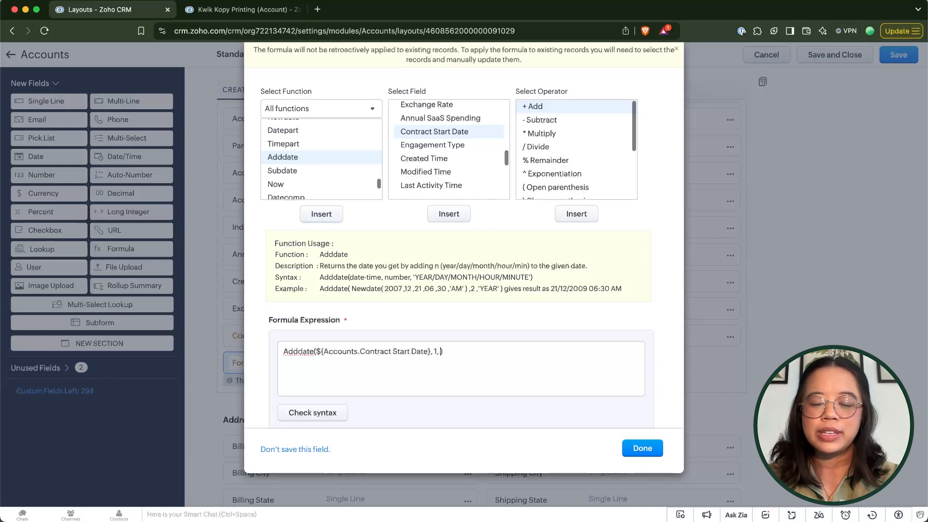
{"action": "type", "text": "'YEAR'"}
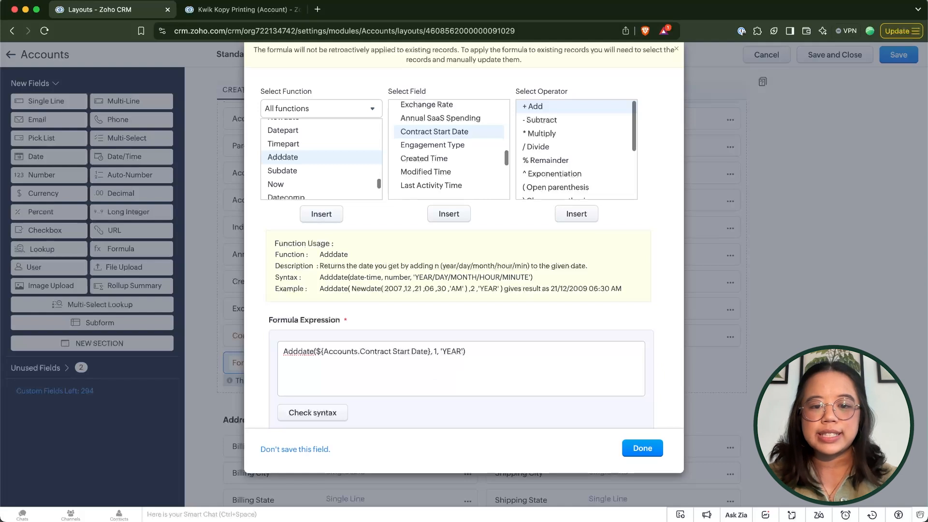
{"action": "key", "text": "Right"}
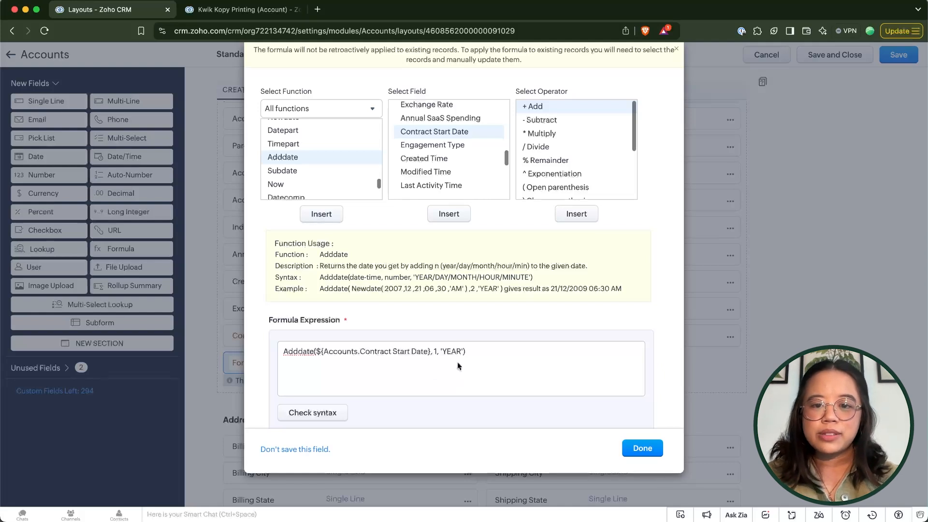
{"action": "scroll", "coordinate": [420, 377], "scroll_direction": "down", "scroll_amount": 2}
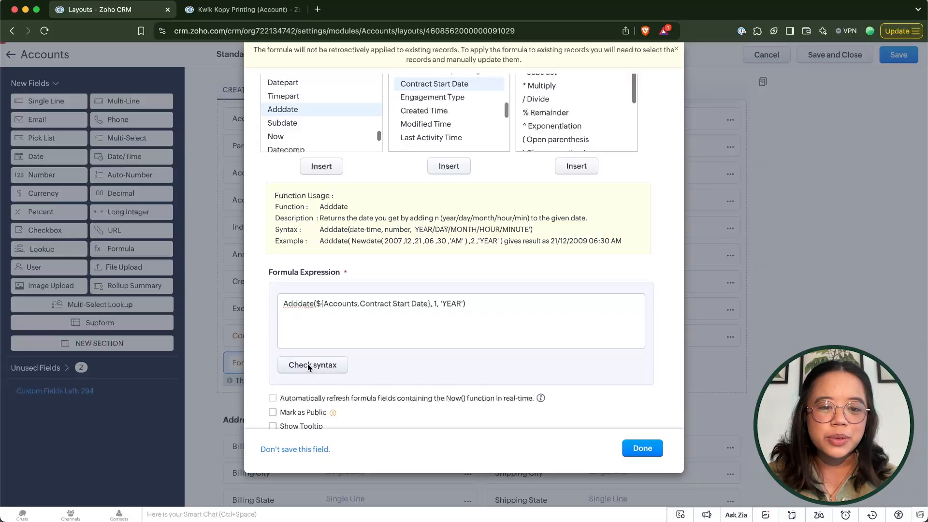
{"action": "left_click", "coordinate": [308, 363]}
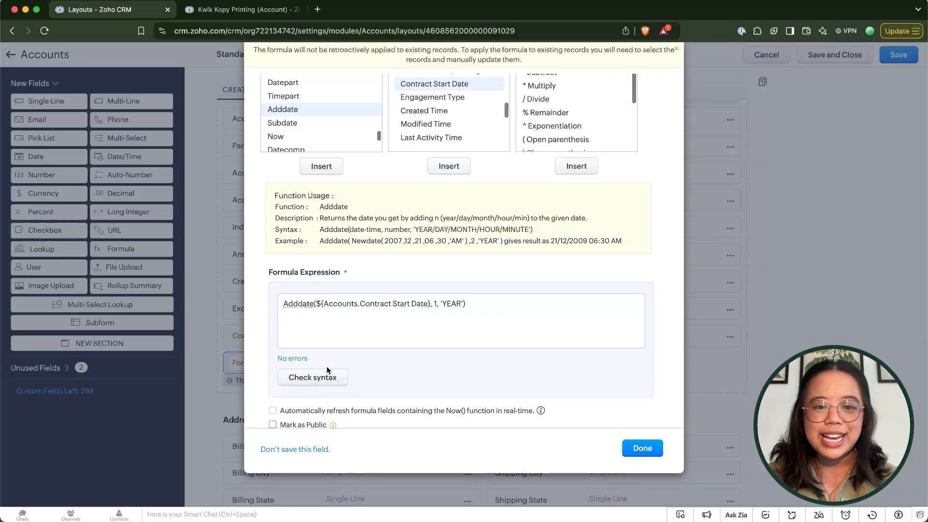
Remove the 'YEAR' argument from the Adddate formula and run the syntax check on the shortened expression
{"action": "left_click", "coordinate": [462, 303]}
{"action": "key", "text": "BackSpace"}
{"action": "key", "text": "BackSpace"}
{"action": "key", "text": "BackSpace"}
{"action": "key", "text": "BackSpace"}
{"action": "key", "text": "BackSpace"}
{"action": "key", "text": "BackSpace"}
{"action": "key", "text": "BackSpace"}
{"action": "key", "text": "BackSpace"}
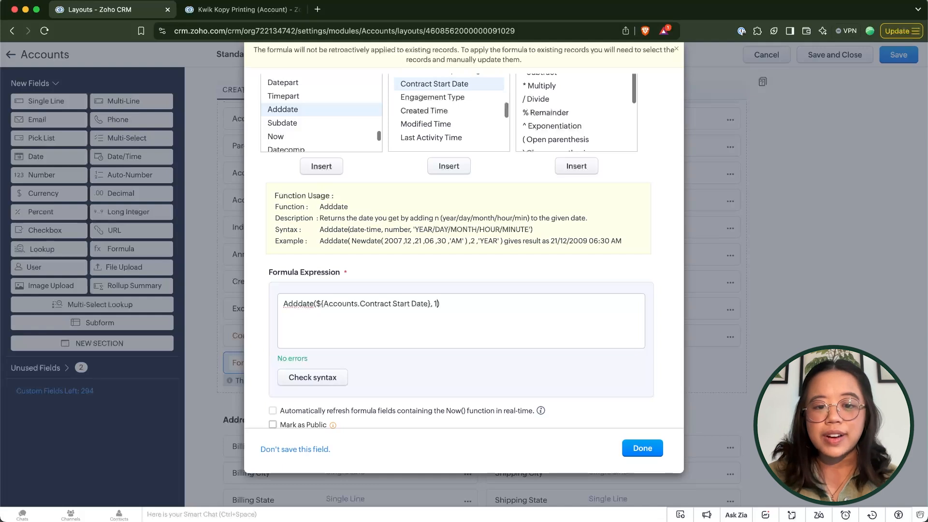
{"action": "left_click", "coordinate": [313, 378]}
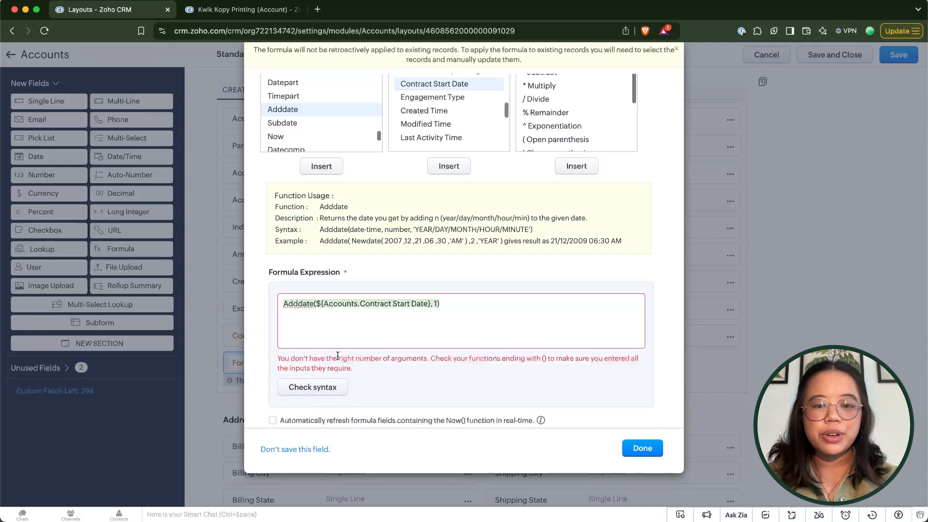
Restore the 'YEAR' argument after the 1 in the Adddate formula and recheck the syntax
{"action": "left_click", "coordinate": [438, 303]}
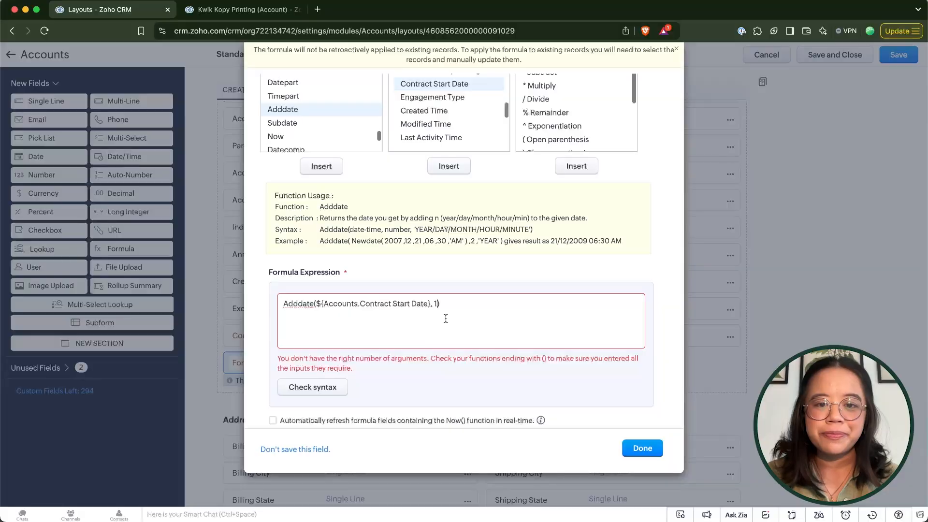
{"action": "type", "text": ", "}
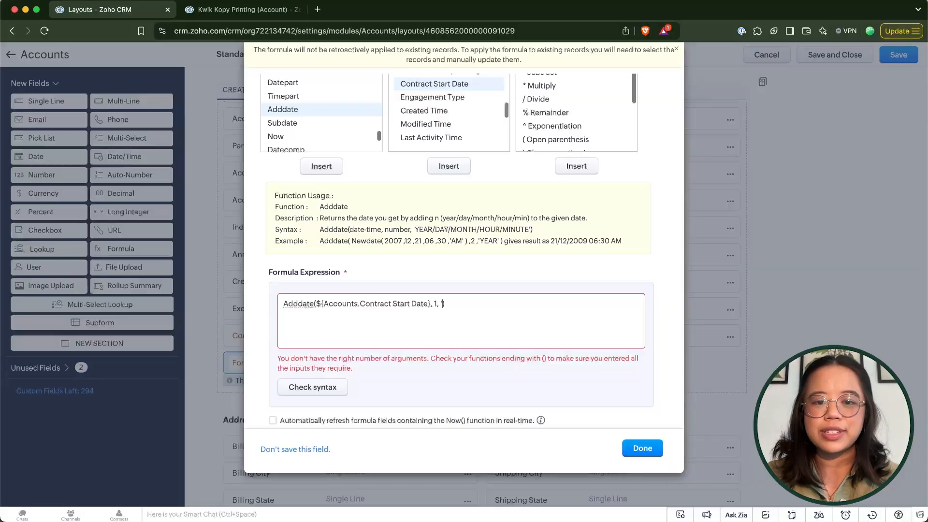
{"action": "type", "text": "'YEAR'"}
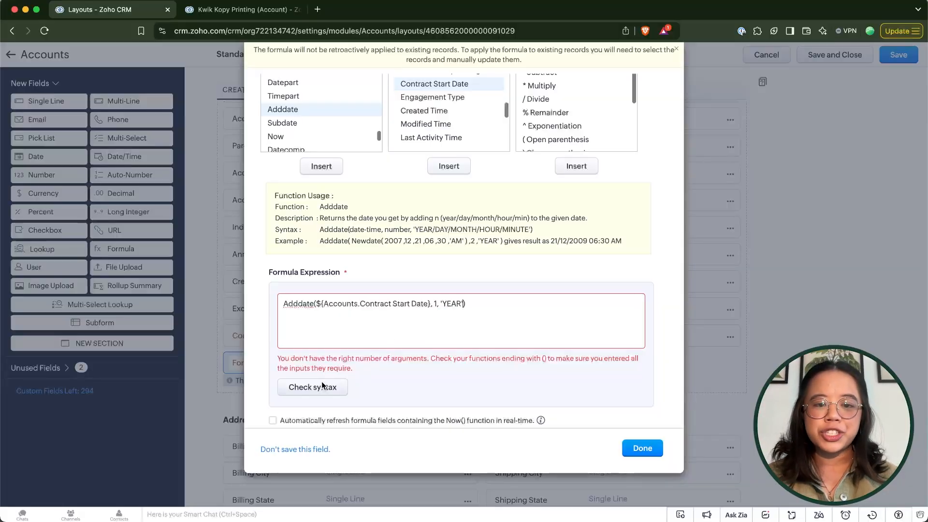
{"action": "left_click", "coordinate": [323, 387]}
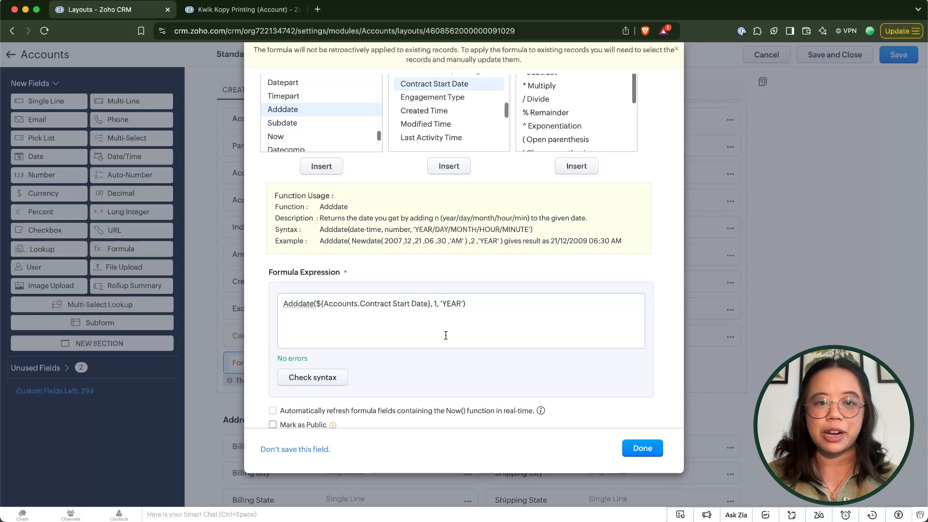
Review the formula field's settings and read the notes on the automatic refresh and Mark as Public options
{"action": "scroll", "coordinate": [445, 335], "scroll_direction": "up", "scroll_amount": 3}
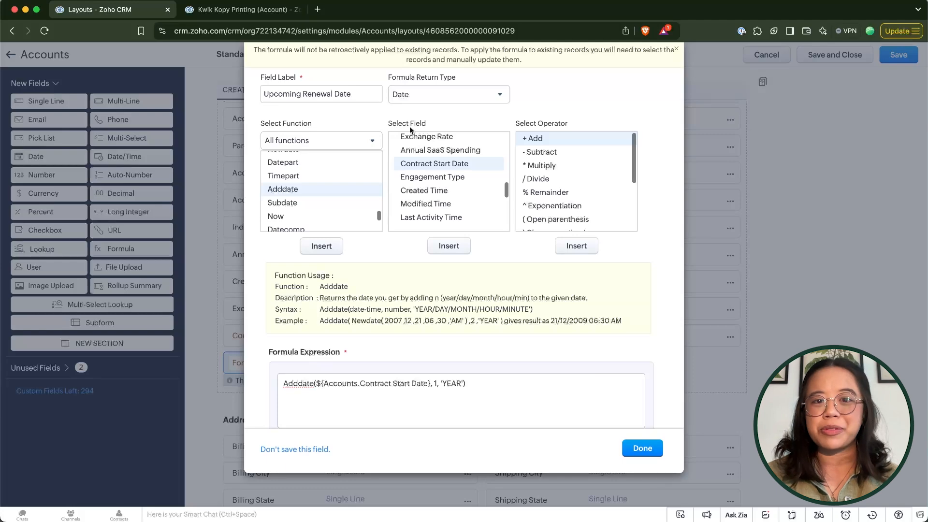
{"action": "scroll", "coordinate": [443, 115], "scroll_direction": "down", "scroll_amount": 5}
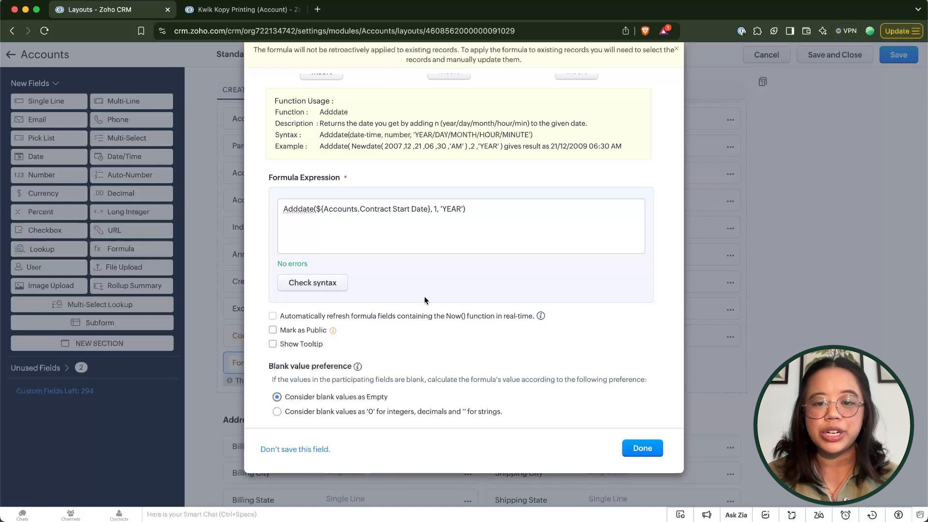
{"action": "mouse_move", "coordinate": [541, 316]}
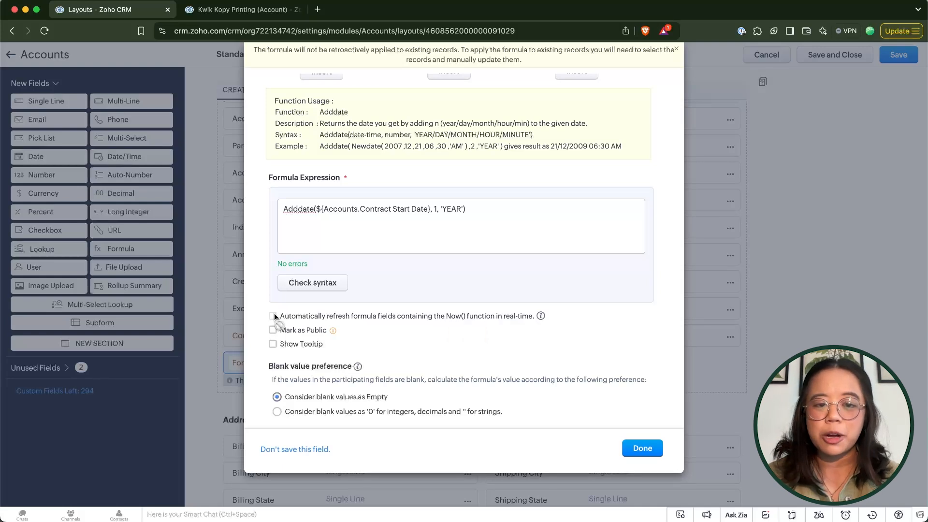
{"action": "mouse_move", "coordinate": [334, 331]}
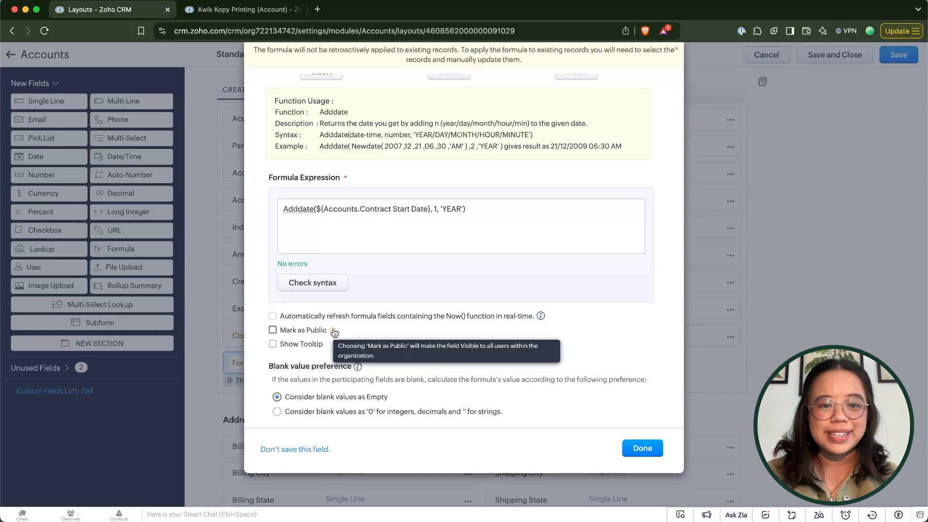
Enable a tooltip for the Upcoming Renewal Date field with the message "Calculated based on the Contract Start Date." and preview it
{"action": "left_click", "coordinate": [302, 344]}
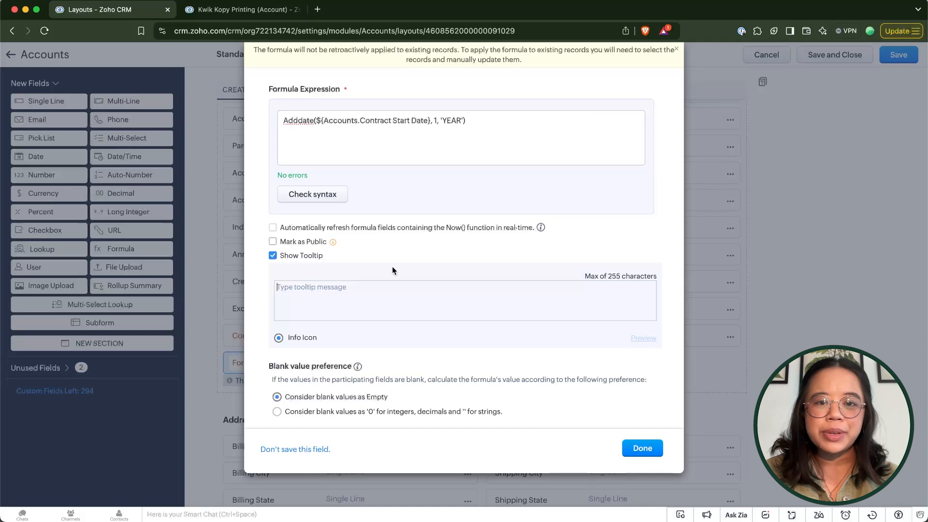
{"action": "scroll", "coordinate": [393, 270], "scroll_direction": "up", "scroll_amount": 1}
{"action": "scroll", "coordinate": [352, 274], "scroll_direction": "down", "scroll_amount": 1}
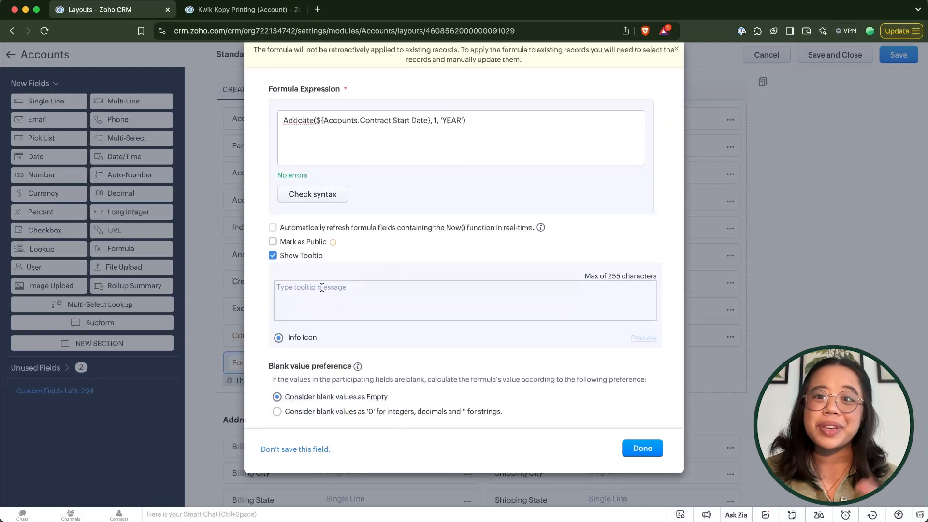
{"action": "scroll", "coordinate": [378, 257], "scroll_direction": "up", "scroll_amount": 1}
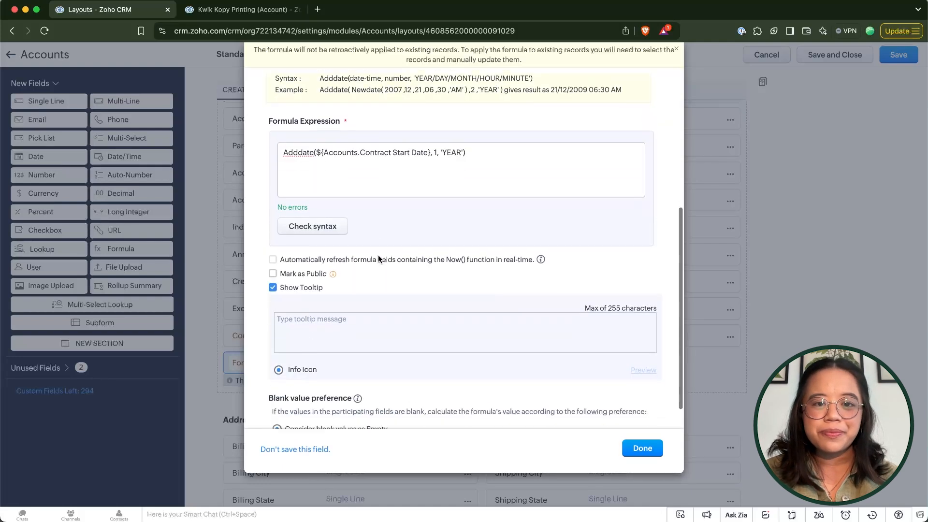
{"action": "type", "text": "Ca"}
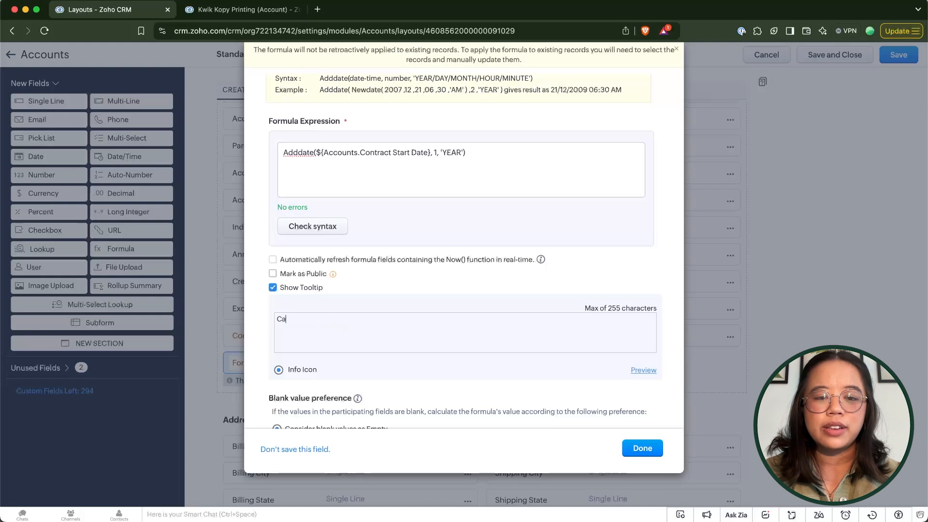
{"action": "type", "text": "lculated based on"}
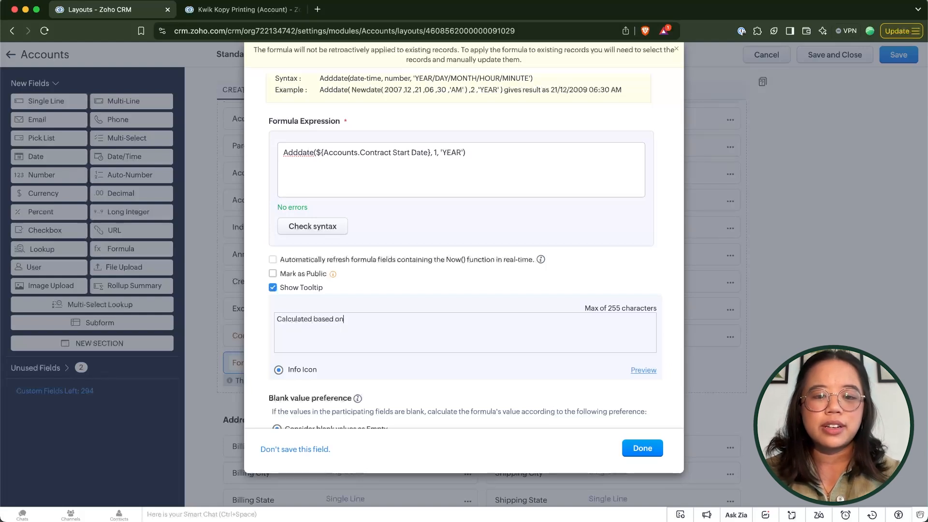
{"action": "type", "text": " the Contract Star"}
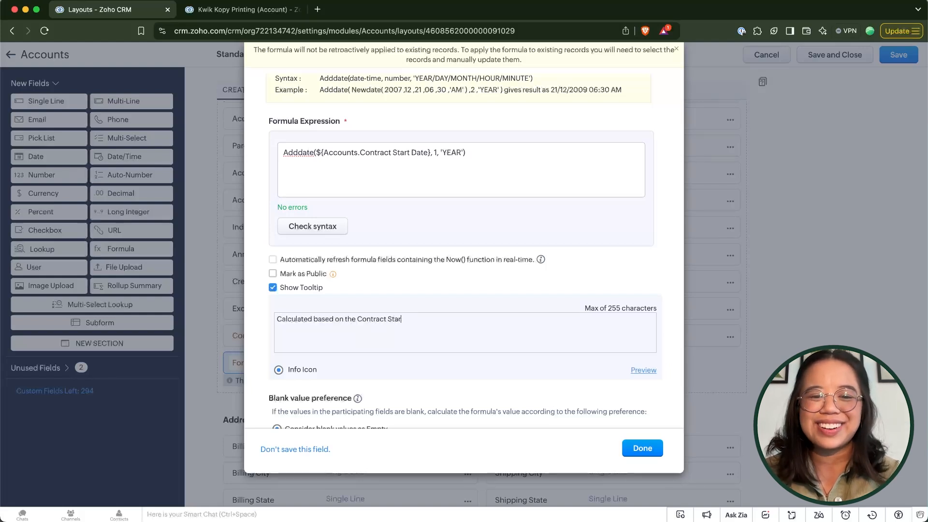
{"action": "type", "text": "t Date."}
{"action": "scroll", "coordinate": [561, 329], "scroll_direction": "down", "scroll_amount": 1}
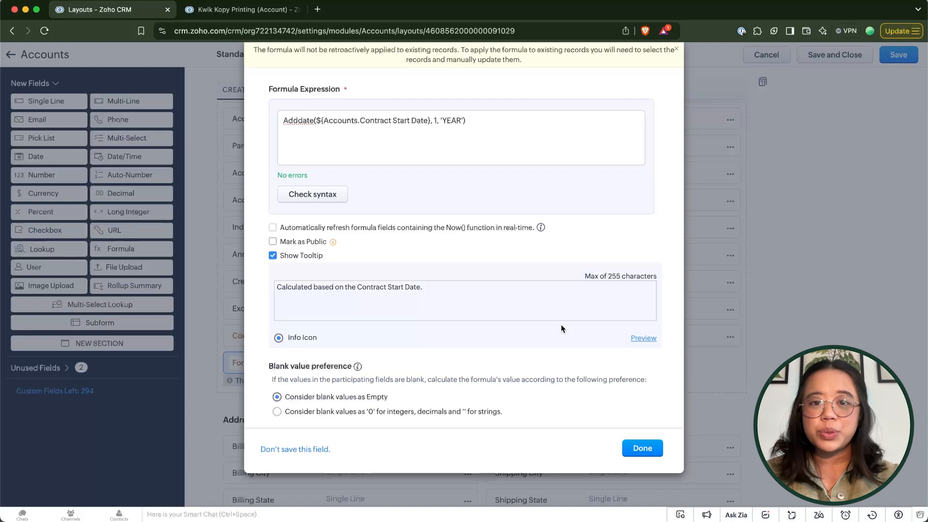
{"action": "left_click", "coordinate": [644, 338]}
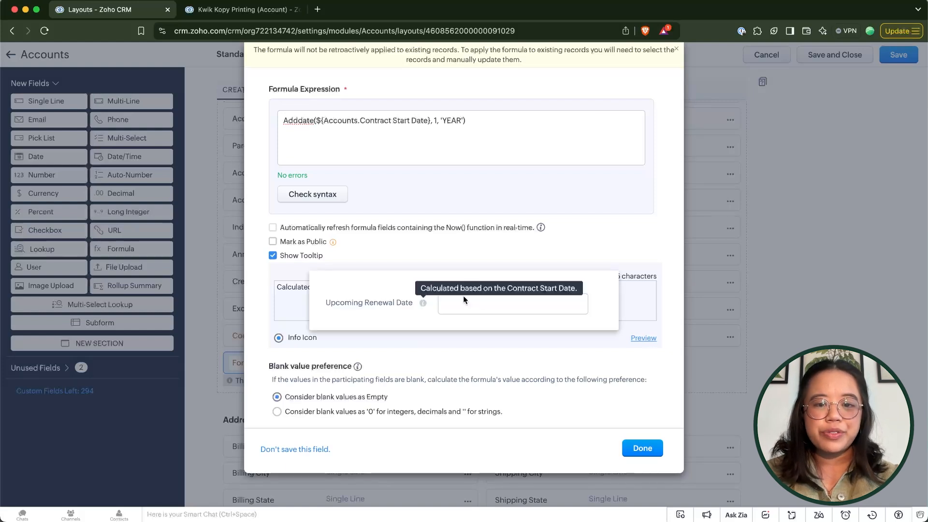
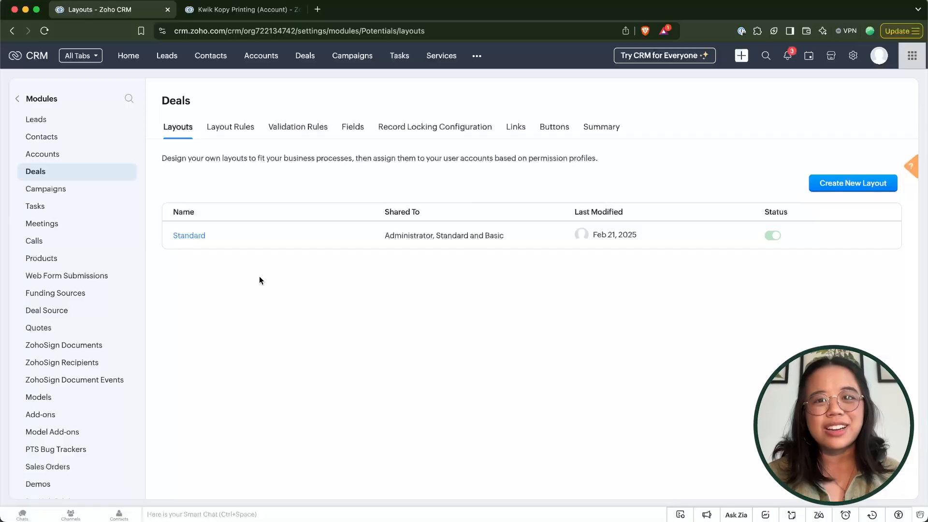
Add a formula field labelled Amount with Support Plan to the Standard Deals layout's Deal Information section, with Currency as its return type
{"action": "left_click", "coordinate": [185, 235]}
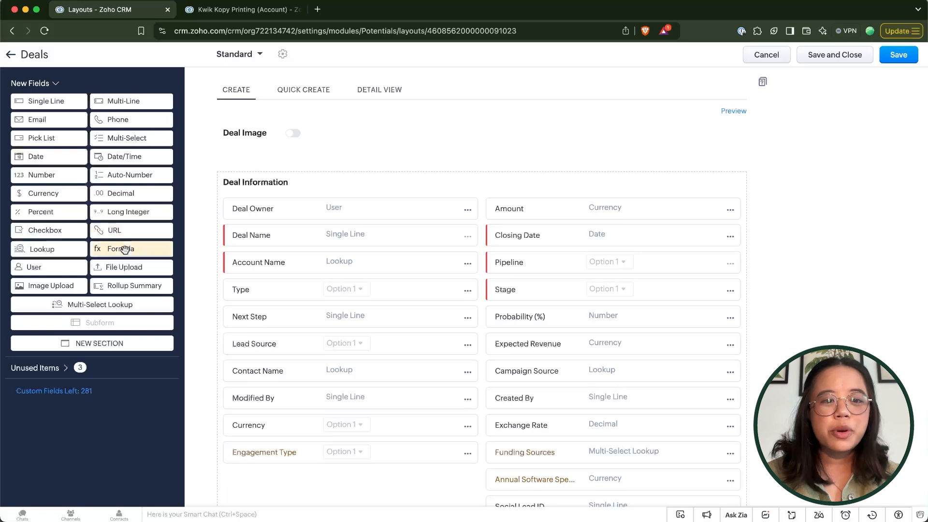
{"action": "left_click_drag", "start_coordinate": [124, 249], "coordinate": [527, 228]}
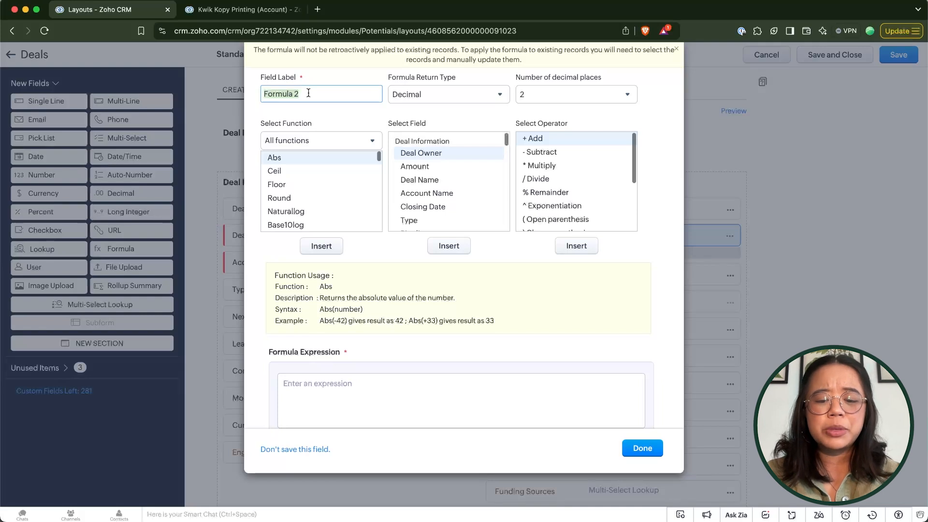
{"action": "type", "text": "Amount with"}
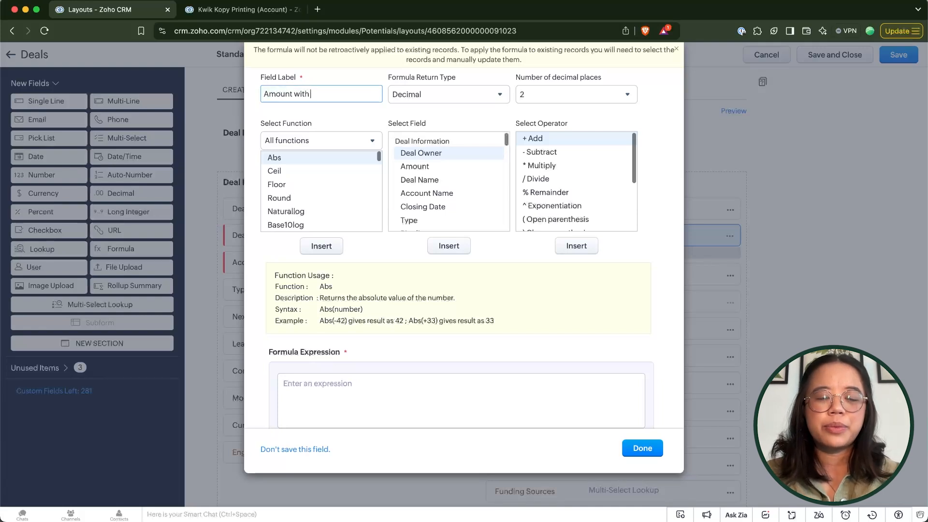
{"action": "type", "text": " Support Plan"}
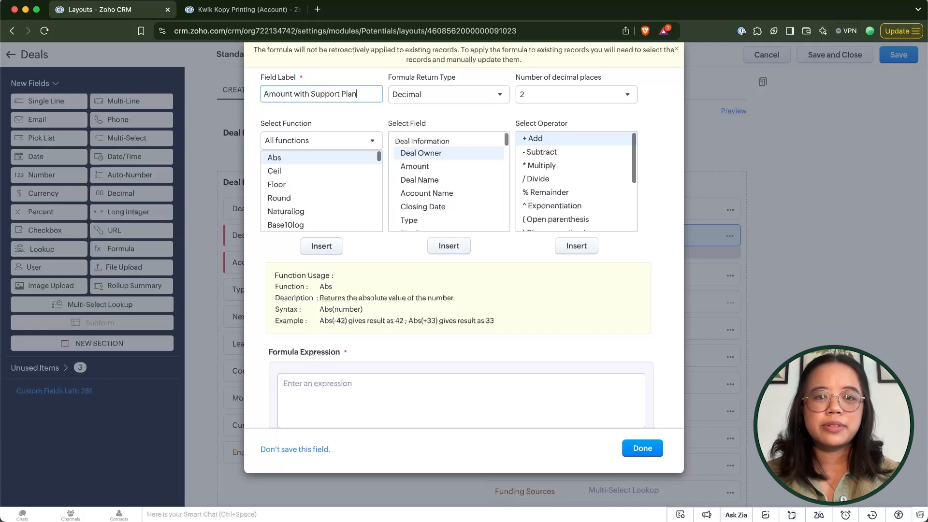
{"action": "left_click", "coordinate": [361, 118]}
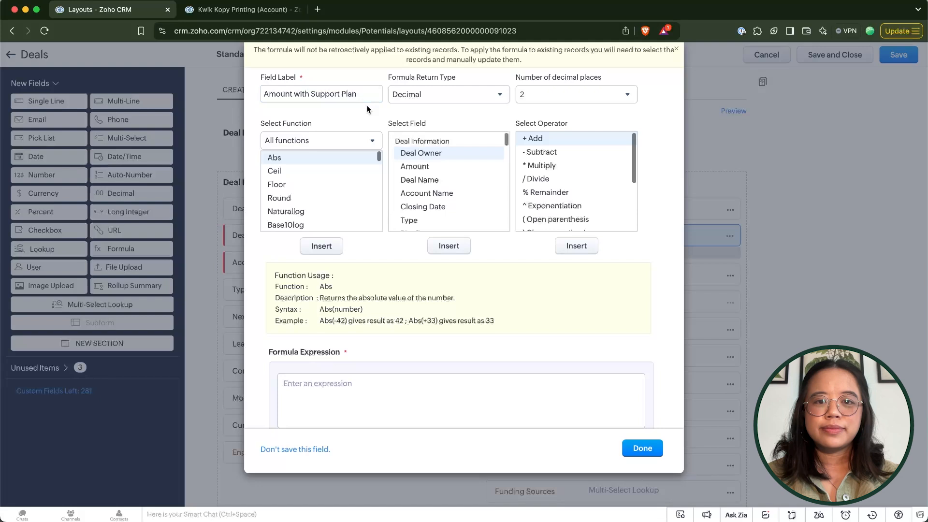
{"action": "left_click", "coordinate": [449, 100]}
{"action": "left_click", "coordinate": [428, 127]}
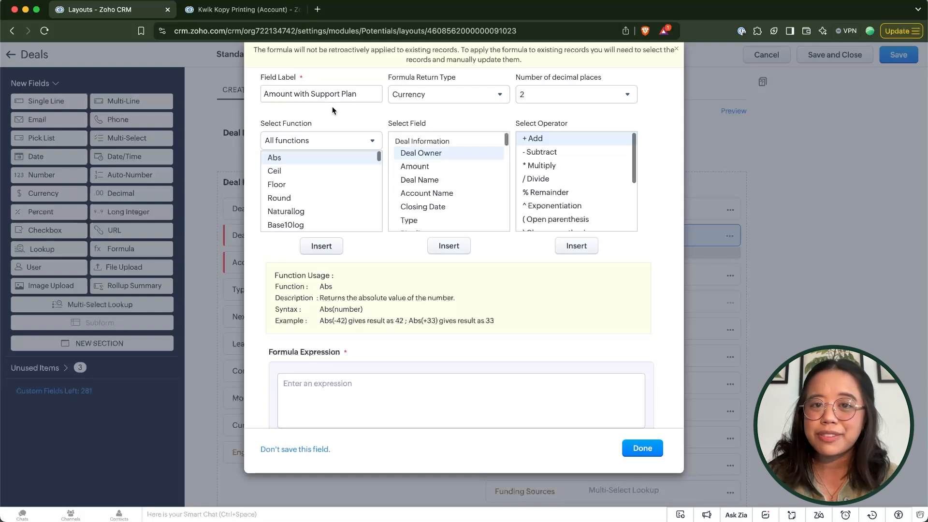
Build the formula expression by inserting the Amount field and the Add operator, followed by 150
{"action": "left_click", "coordinate": [431, 165]}
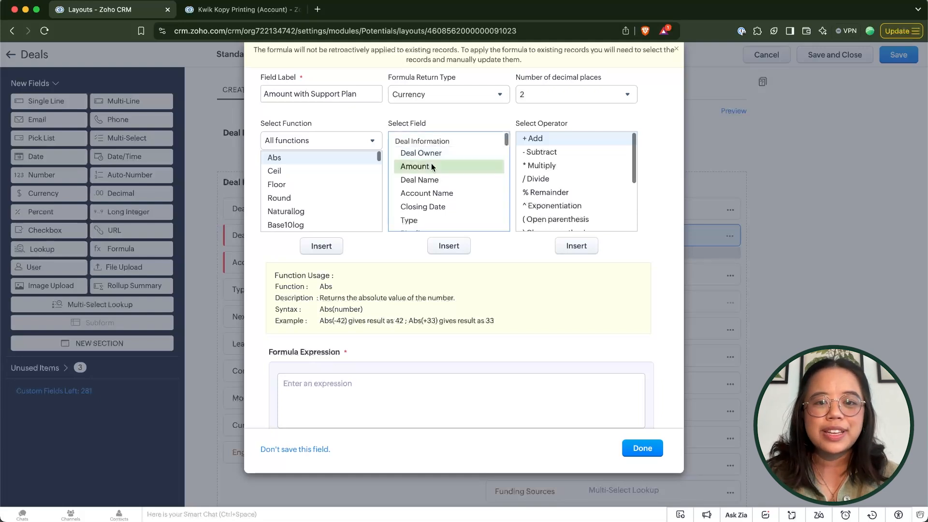
{"action": "left_click", "coordinate": [449, 247]}
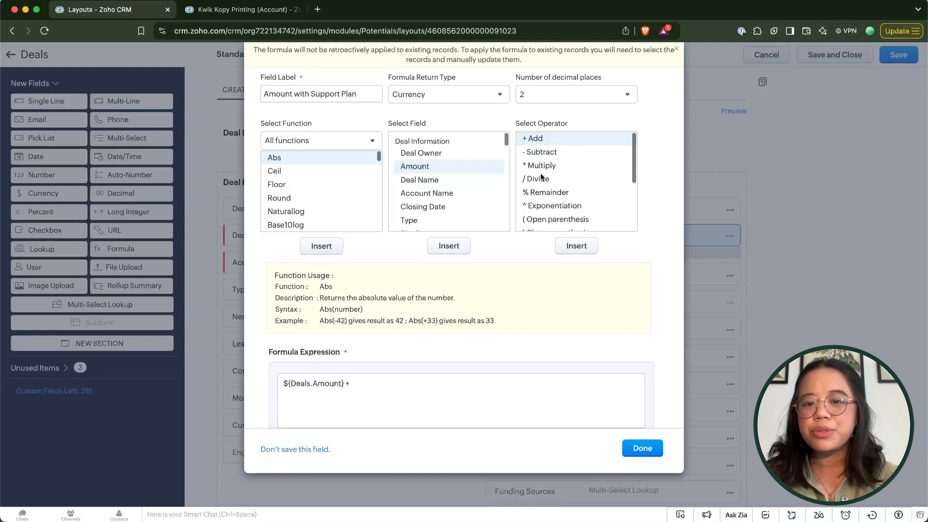
{"action": "scroll", "coordinate": [581, 175], "scroll_direction": "down", "scroll_amount": 4}
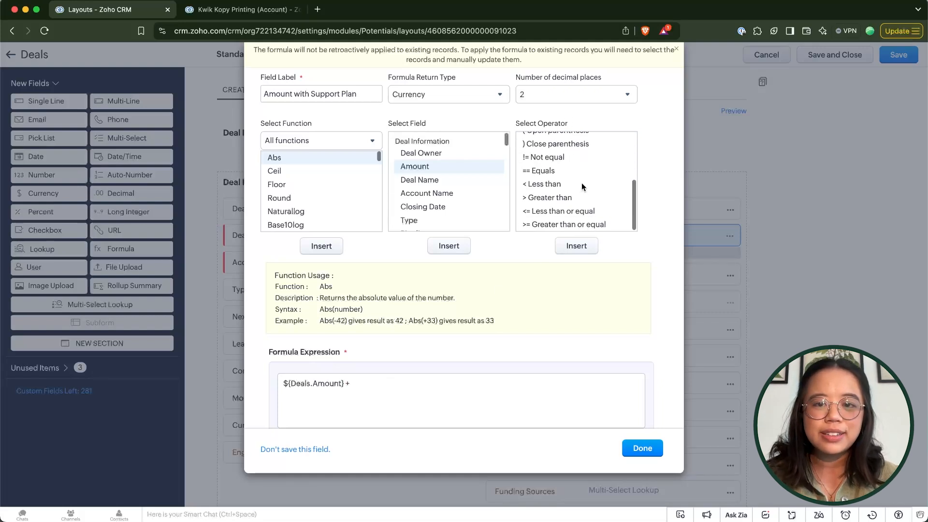
{"action": "scroll", "coordinate": [555, 176], "scroll_direction": "up", "scroll_amount": 4}
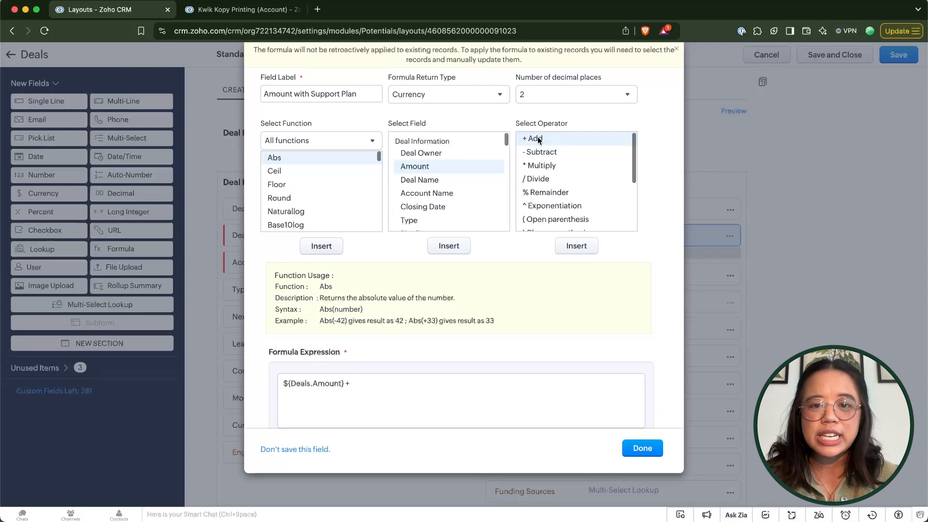
{"action": "scroll", "coordinate": [583, 166], "scroll_direction": "down", "scroll_amount": 2}
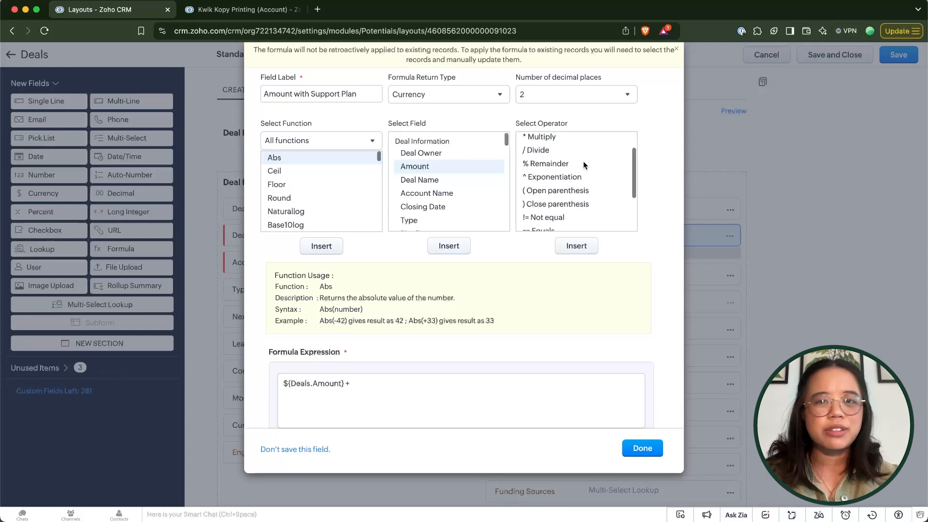
{"action": "scroll", "coordinate": [583, 165], "scroll_direction": "down", "scroll_amount": 2}
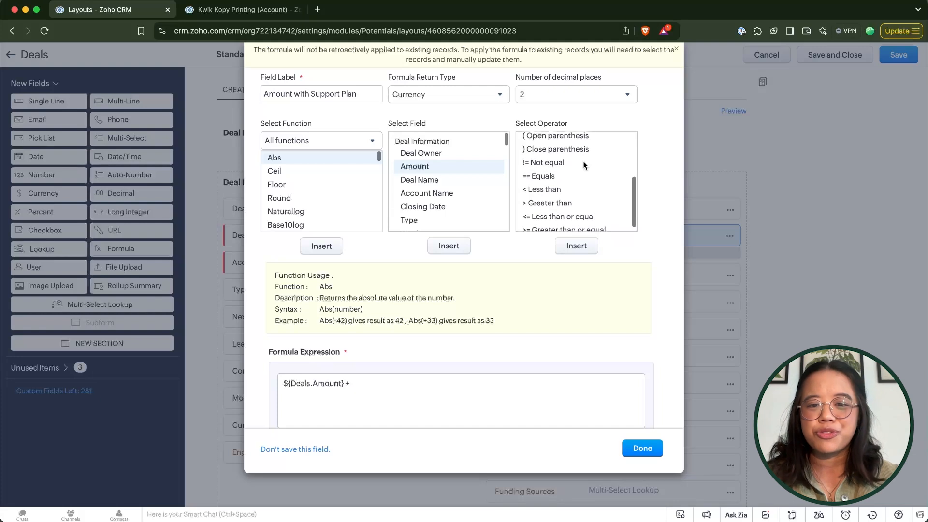
{"action": "scroll", "coordinate": [586, 164], "scroll_direction": "up", "scroll_amount": 4}
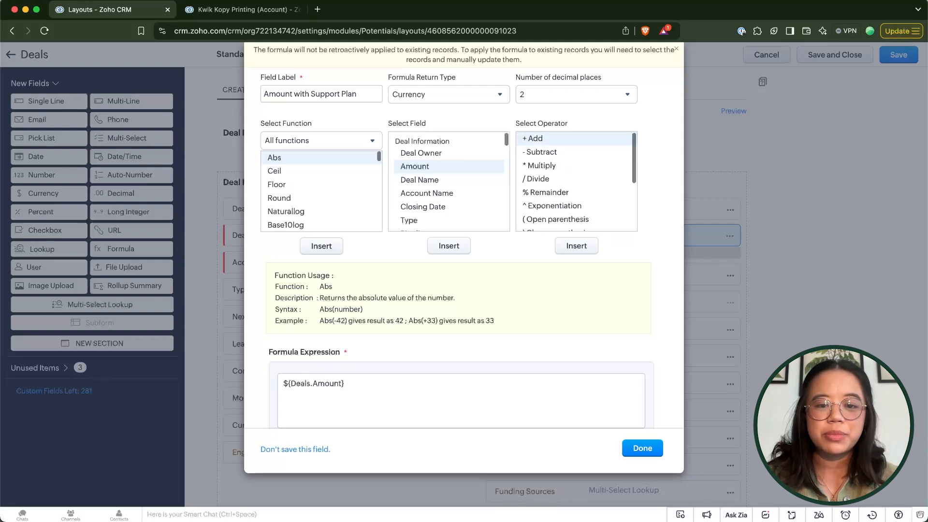
{"action": "left_click", "coordinate": [552, 136]}
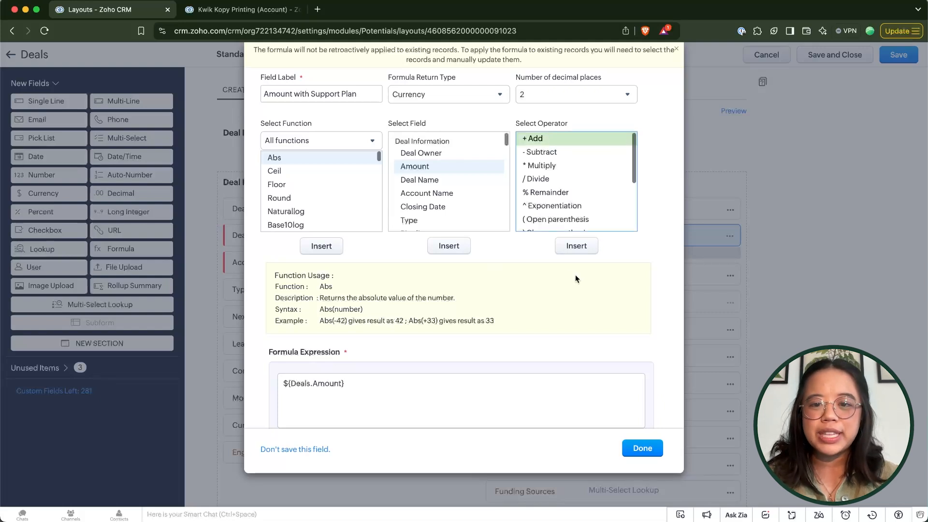
{"action": "left_click", "coordinate": [575, 245]}
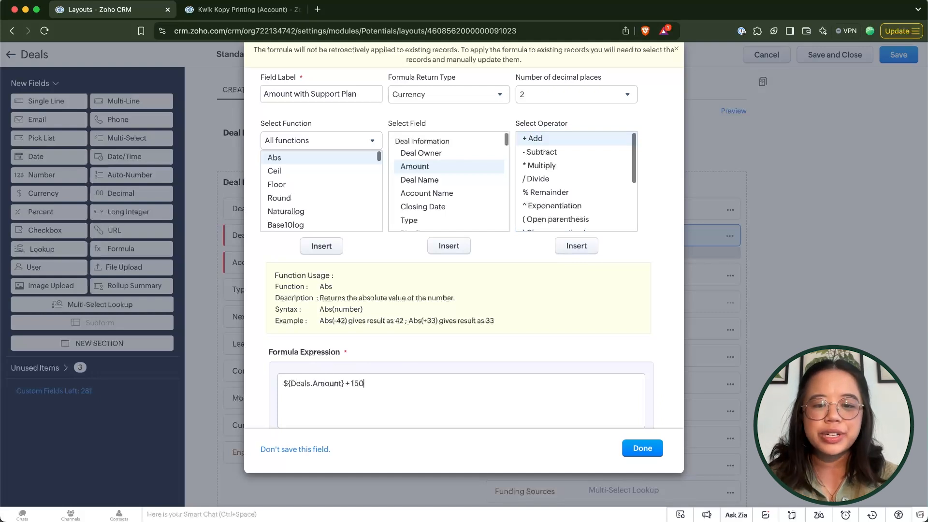
Review the Amount with Support Plan label against its expression and check the formula's syntax
{"action": "double_click", "coordinate": [333, 383]}
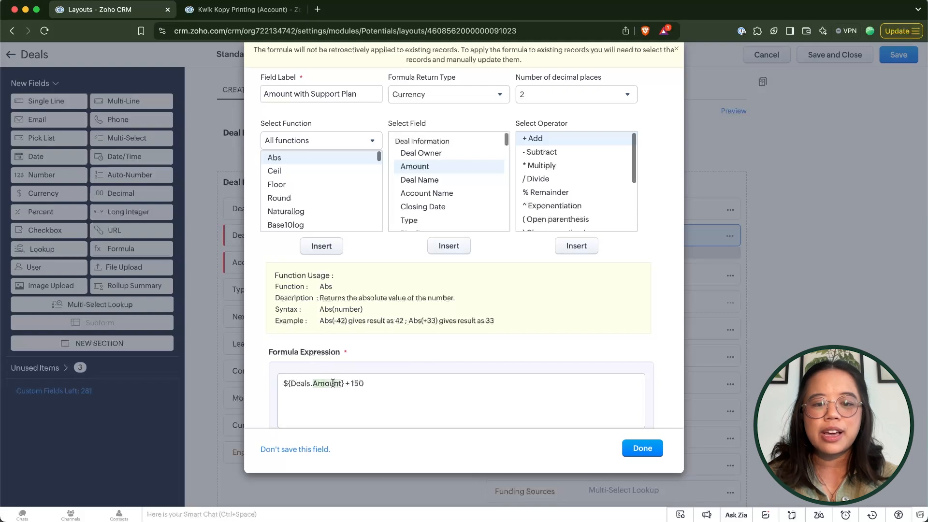
{"action": "left_click", "coordinate": [390, 383]}
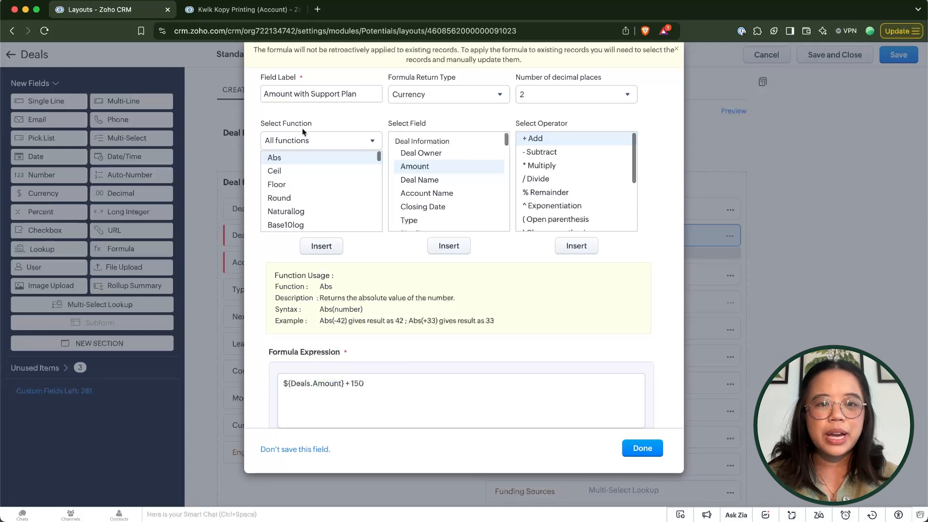
{"action": "double_click", "coordinate": [284, 95]}
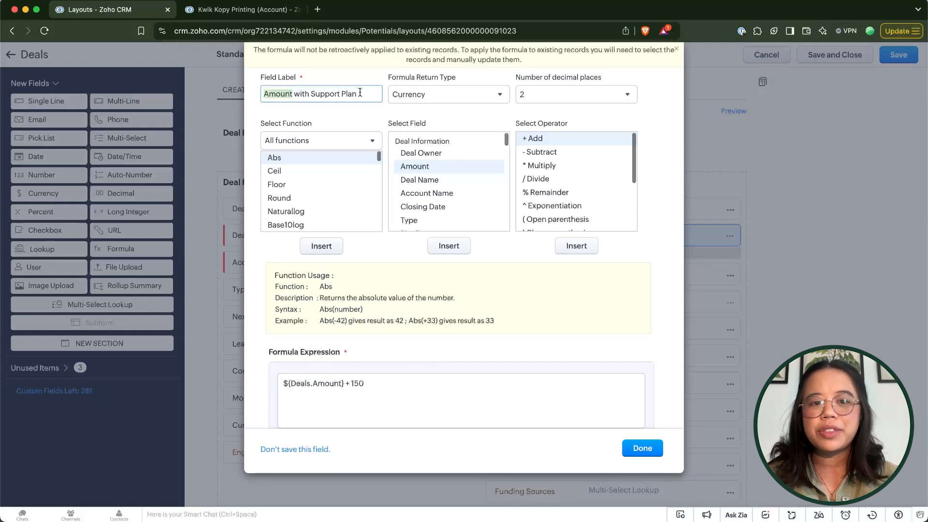
{"action": "left_click", "coordinate": [399, 254]}
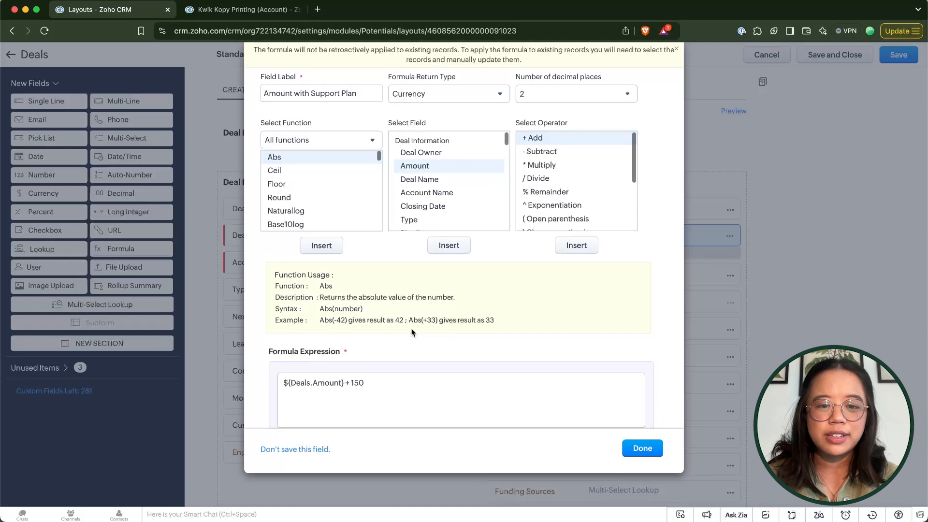
{"action": "scroll", "coordinate": [367, 290], "scroll_direction": "down", "scroll_amount": 5}
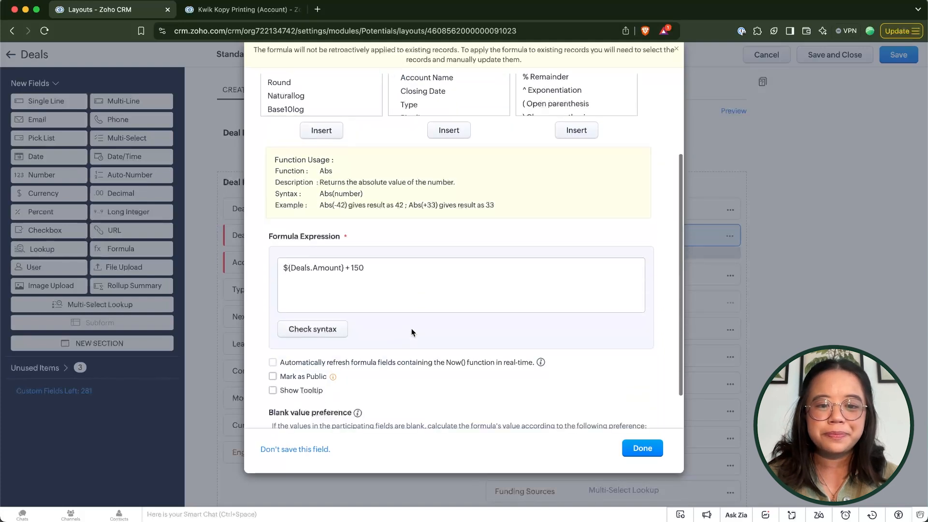
{"action": "left_click", "coordinate": [328, 328]}
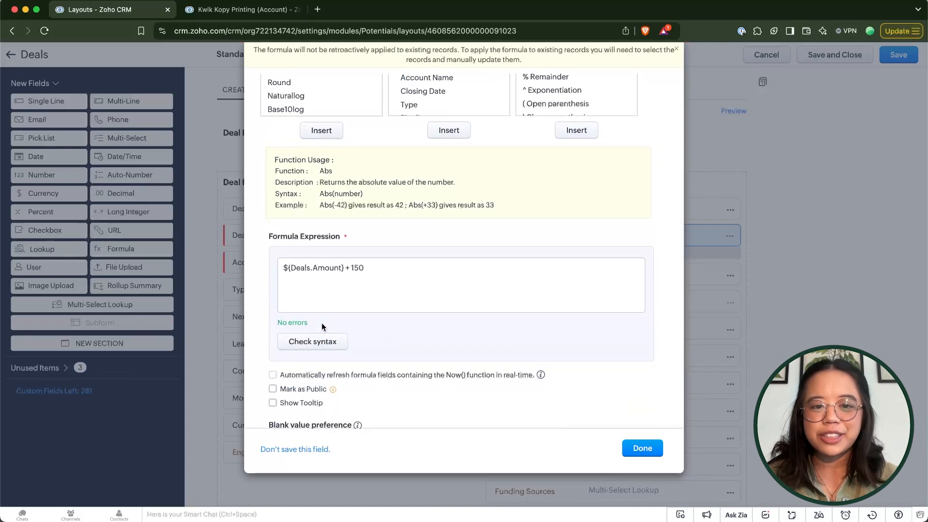
Test the syntax check with the plus operator removed from the expression, and recheck with the operator restored
{"action": "left_click", "coordinate": [352, 268]}
{"action": "key", "text": "BackSpace"}
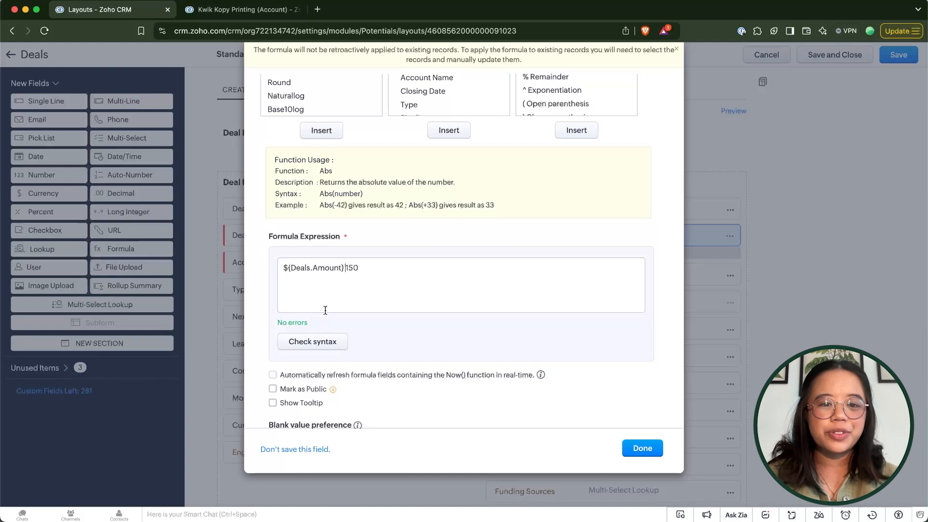
{"action": "left_click", "coordinate": [329, 344]}
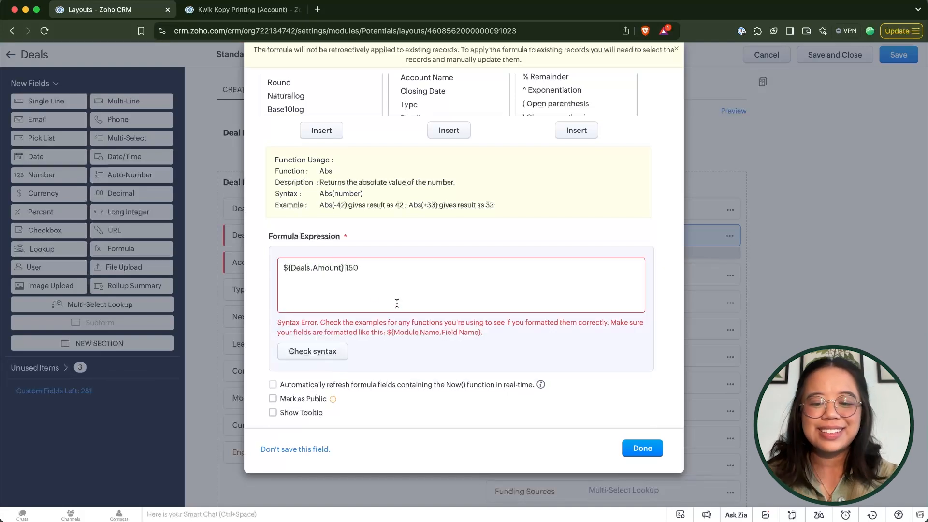
{"action": "type", "text": "+"}
{"action": "left_click", "coordinate": [335, 350]}
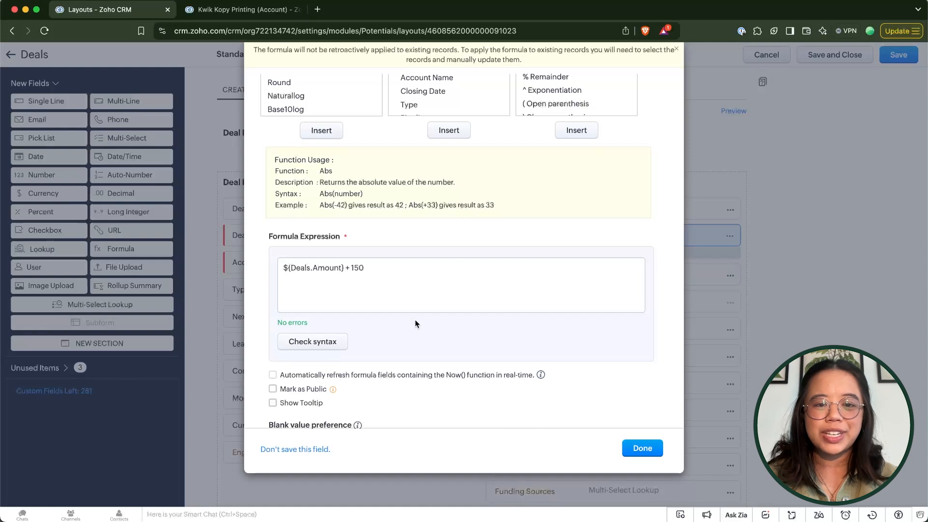
{"action": "scroll", "coordinate": [417, 304], "scroll_direction": "down", "scroll_amount": 2}
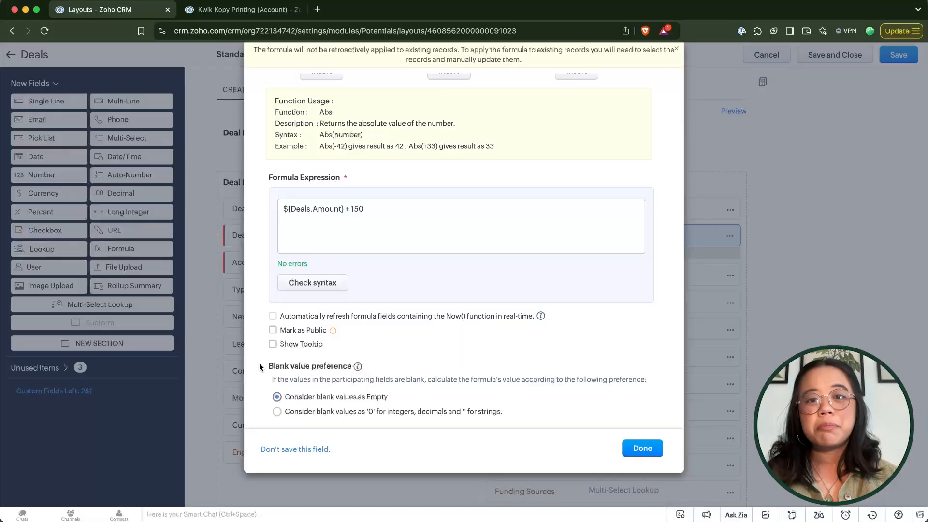
{"action": "scroll", "coordinate": [260, 366], "scroll_direction": "up", "scroll_amount": 4}
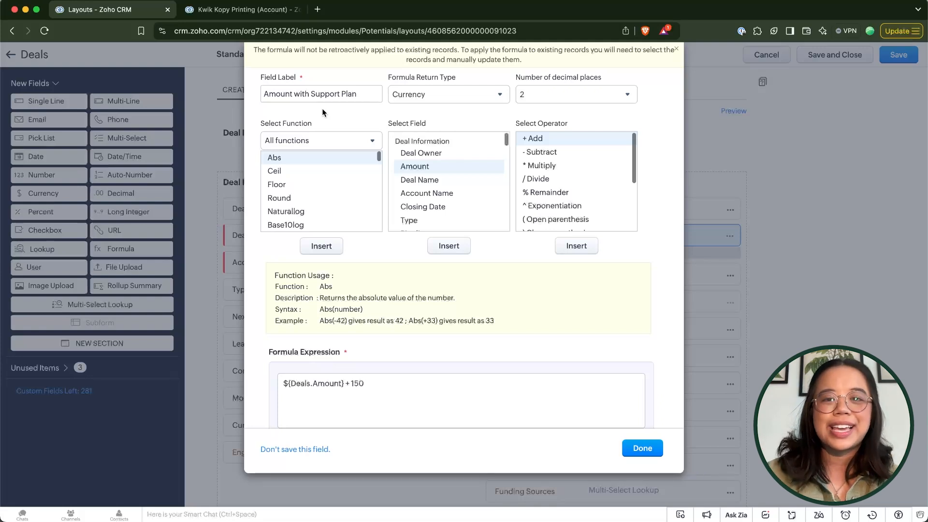
Set the formula's blank value preference to treat blank values as '0' for integers and decimals, and finish the field
{"action": "scroll", "coordinate": [322, 108], "scroll_direction": "down", "scroll_amount": 4}
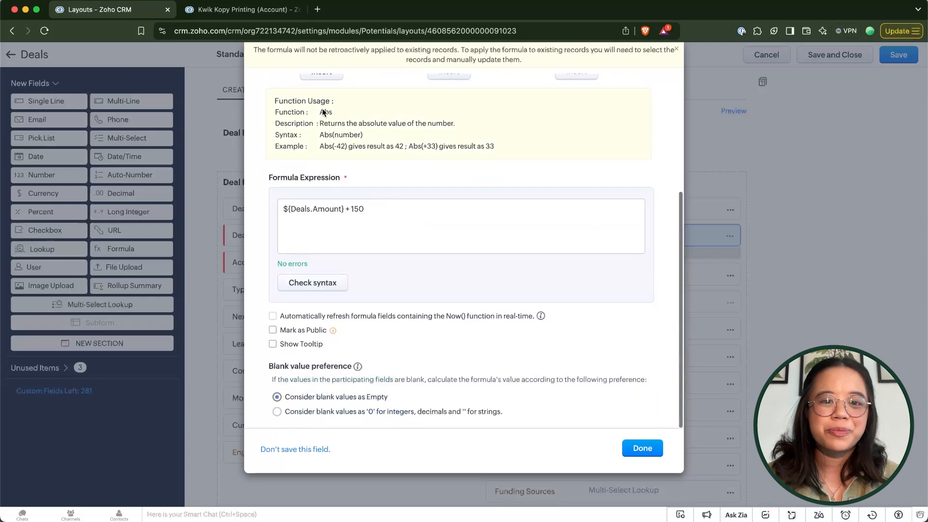
{"action": "left_click", "coordinate": [298, 414]}
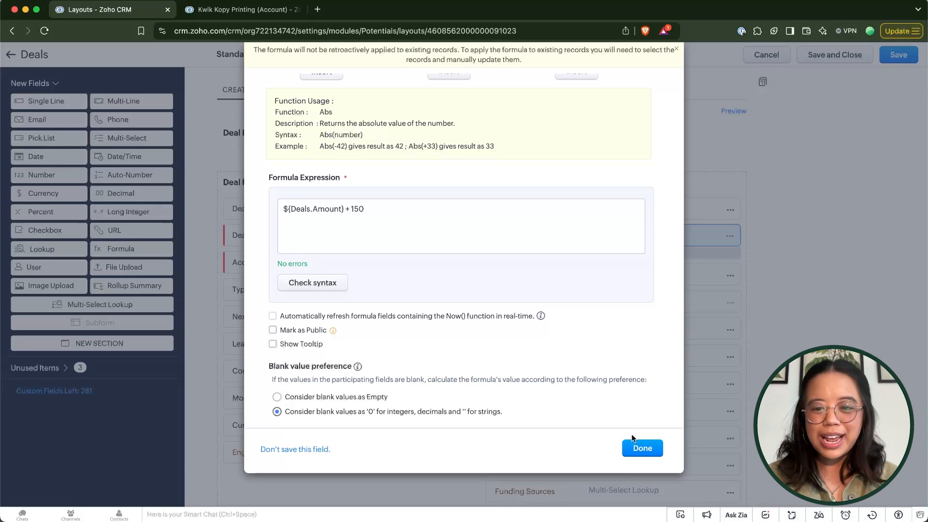
{"action": "left_click", "coordinate": [642, 448]}
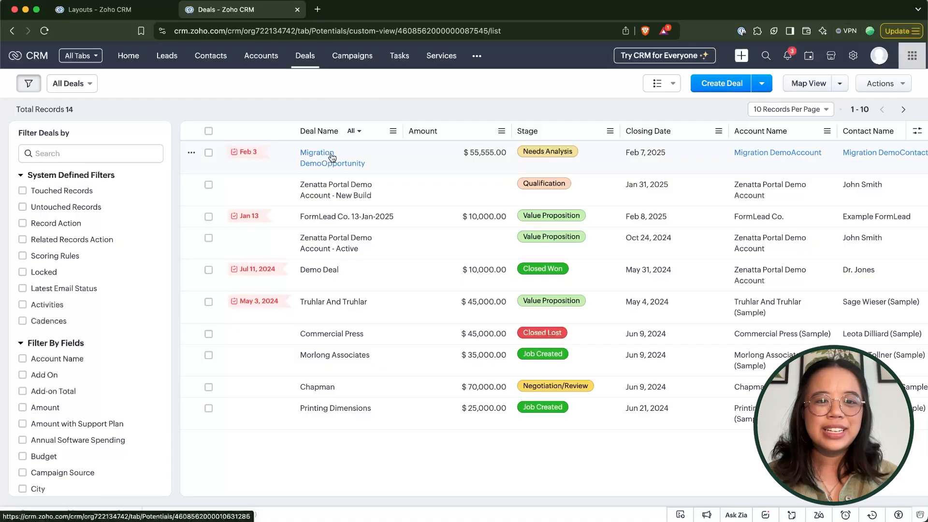
Open the Migration DemoOpportunity deal, clear its Amount in the Deal Information section and save the blank value
{"action": "left_click", "coordinate": [331, 157]}
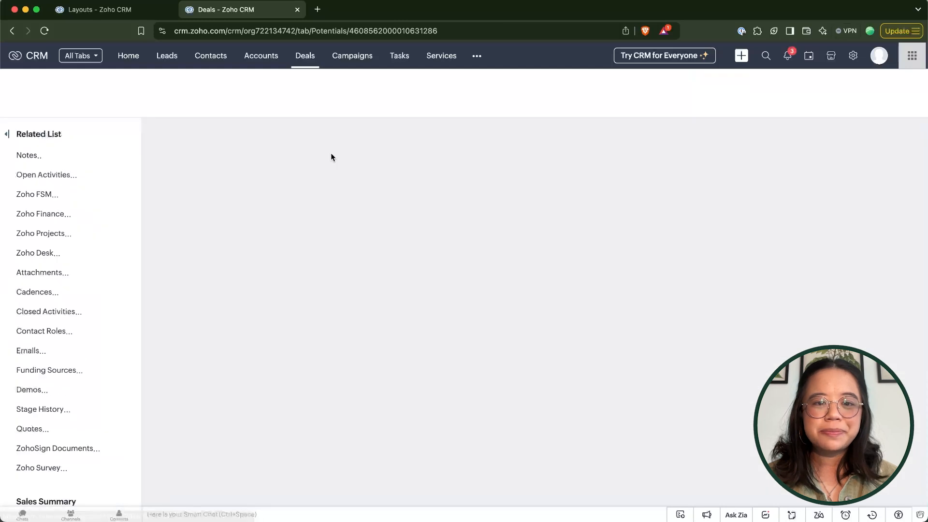
{"action": "scroll", "coordinate": [535, 287], "scroll_direction": "down", "scroll_amount": 6}
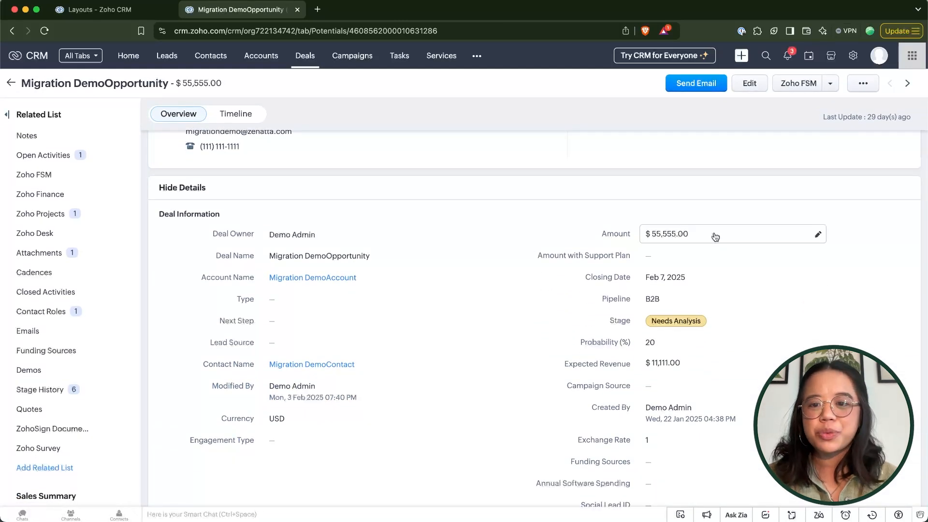
{"action": "left_click", "coordinate": [704, 234]}
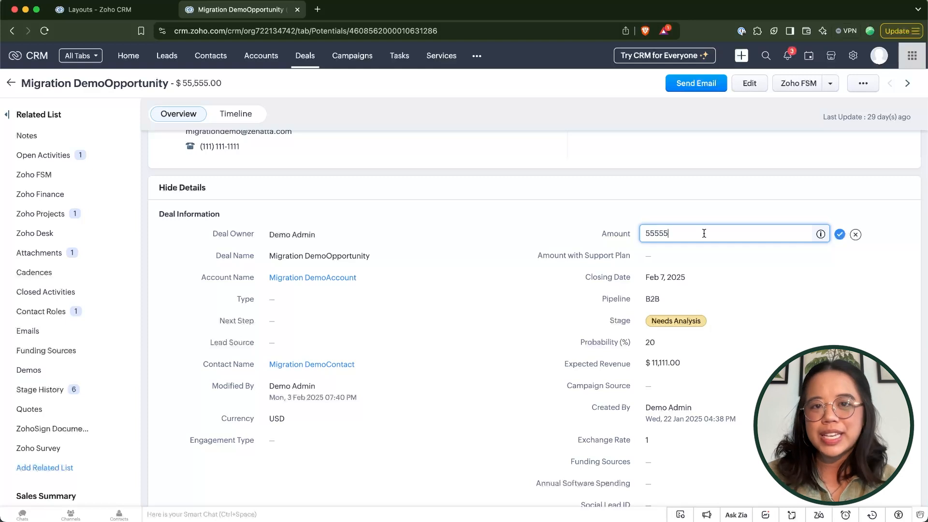
{"action": "double_click", "coordinate": [704, 233]}
{"action": "key", "text": "BackSpace"}
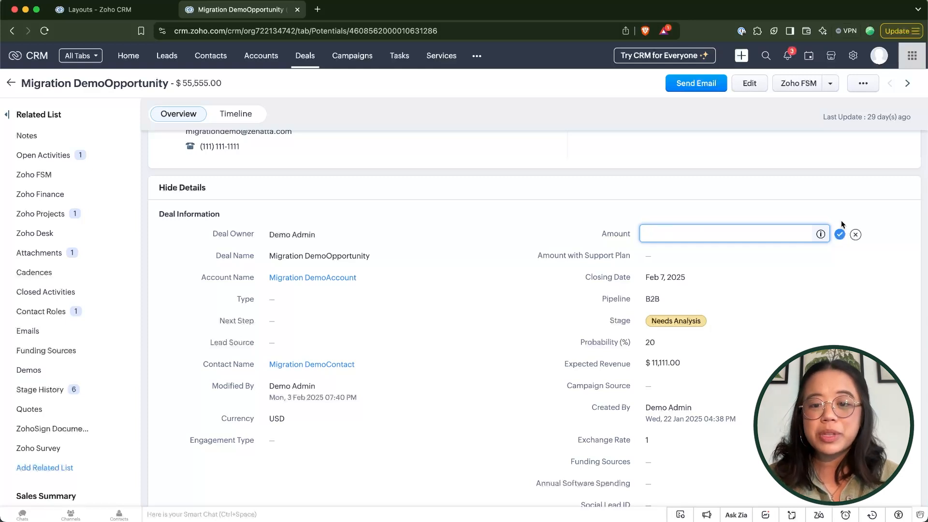
{"action": "left_click", "coordinate": [840, 235]}
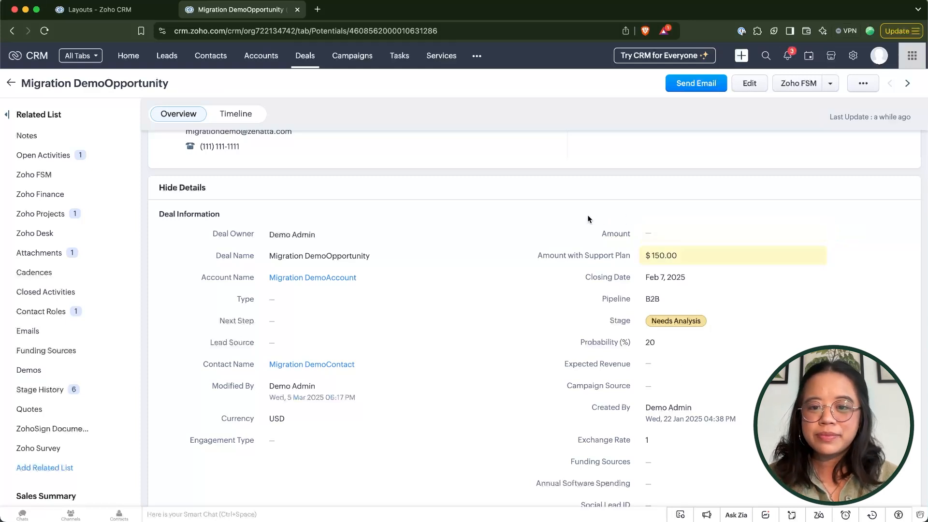
{"action": "double_click", "coordinate": [614, 234]}
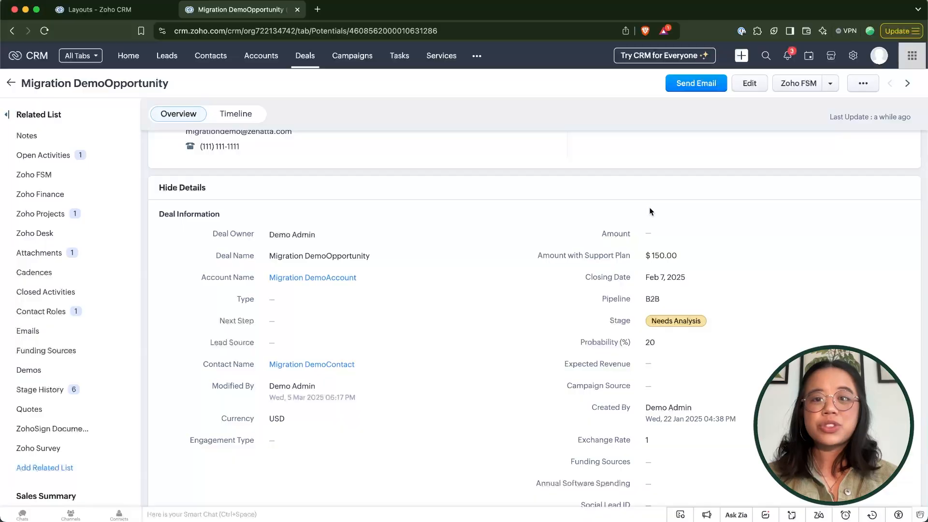
Set the Migration DemoOpportunity deal's Amount to 30000 and save it
{"action": "left_click", "coordinate": [659, 234]}
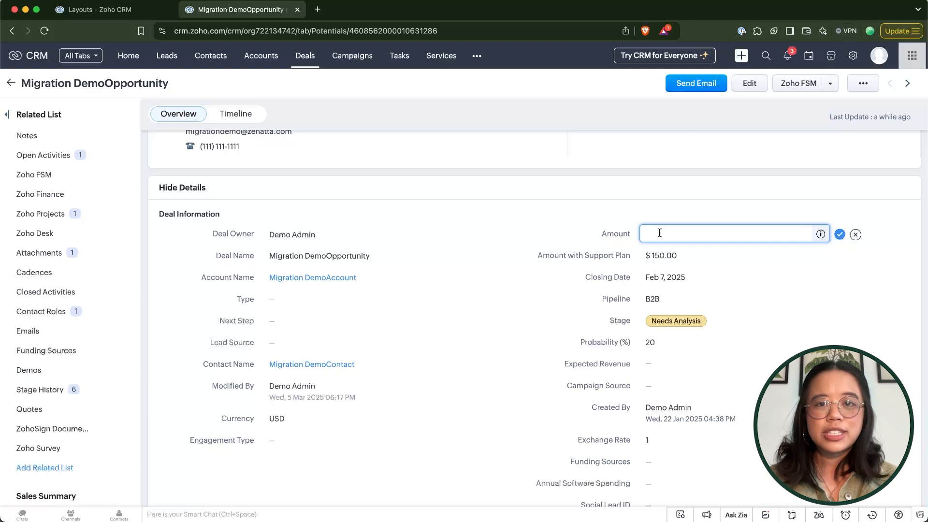
{"action": "type", "text": "300000"}
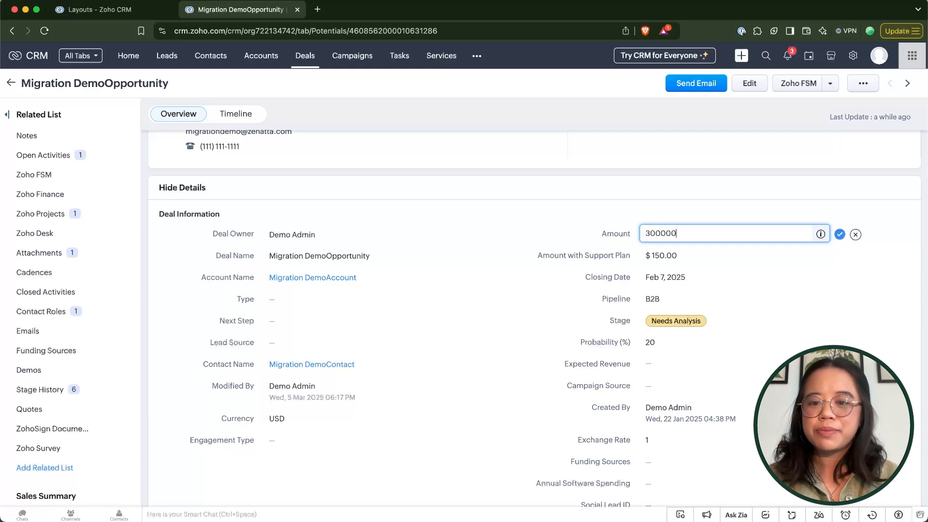
{"action": "key", "text": "BackSpace"}
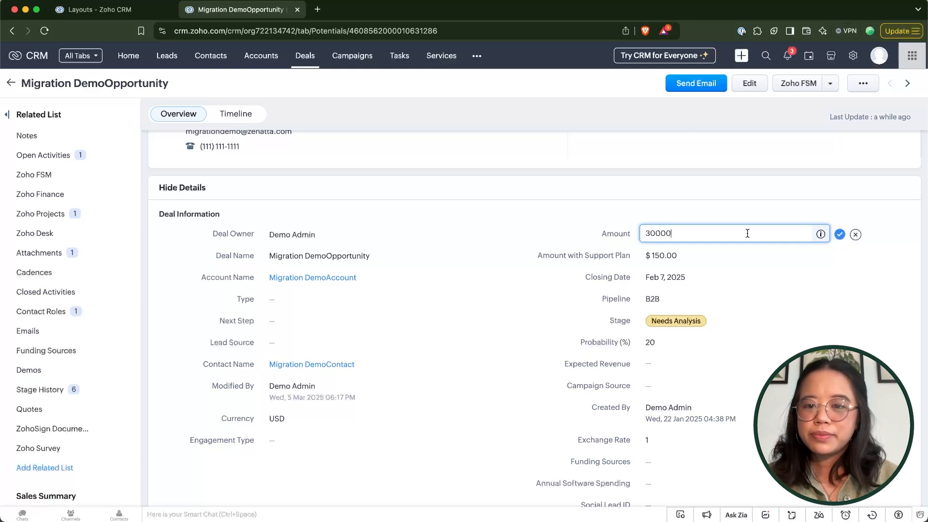
{"action": "left_click", "coordinate": [840, 234]}
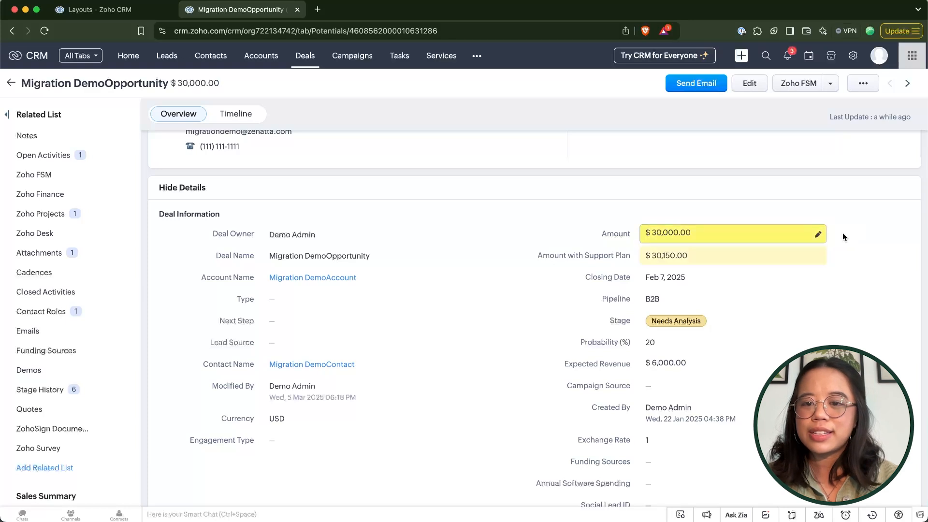